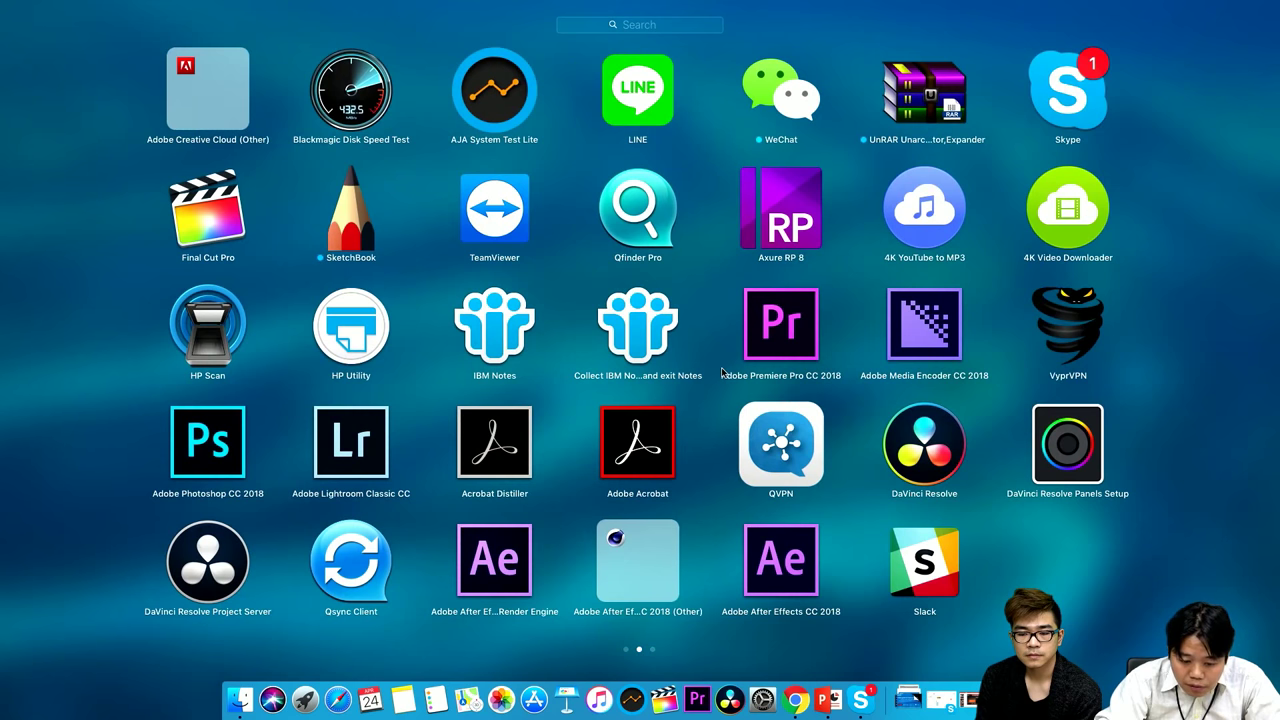
- Launch Qfinder Pro, open the Lab-82T NAS's web administration and bring up its Control Panel
left_click(652, 227)
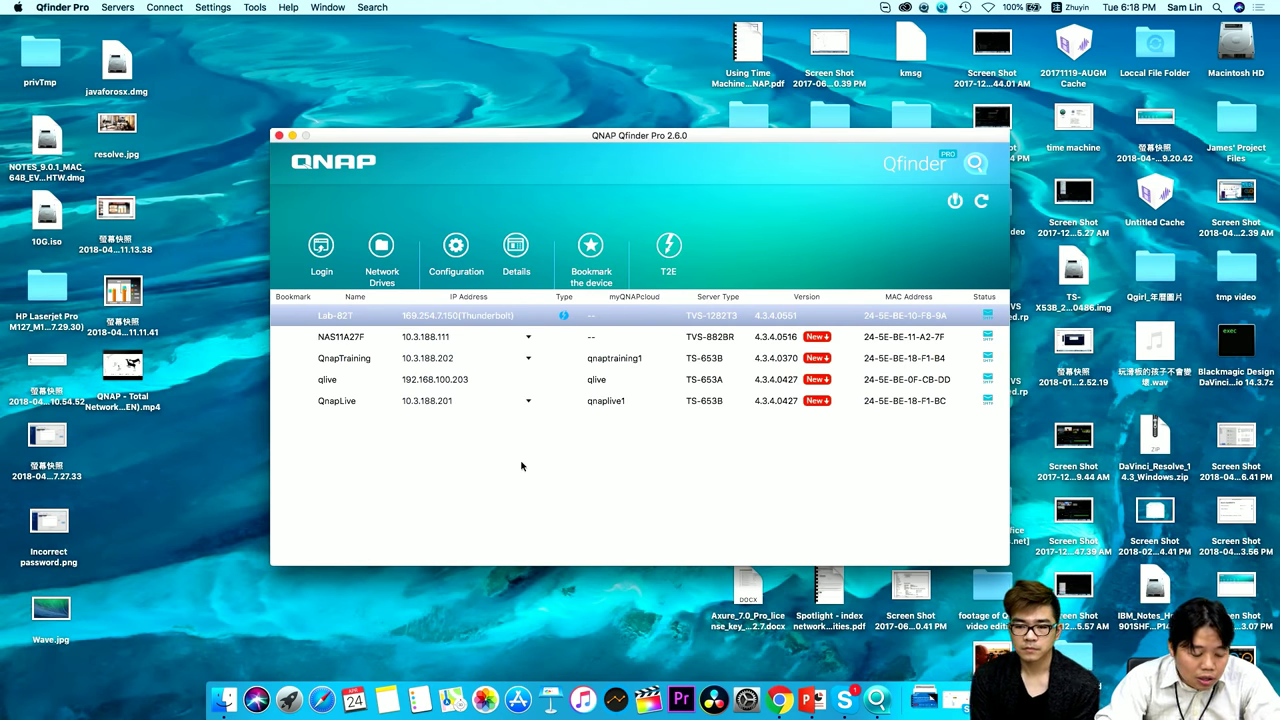
double_click(375, 318)
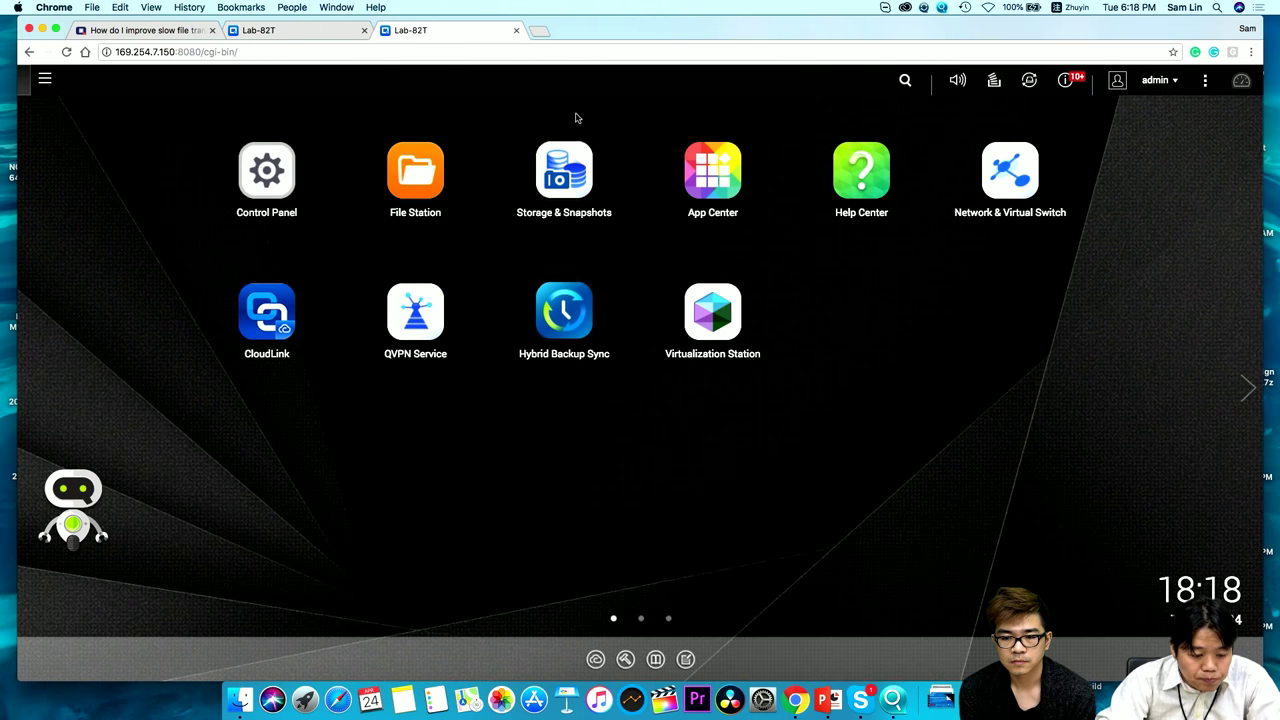
left_click(268, 182)
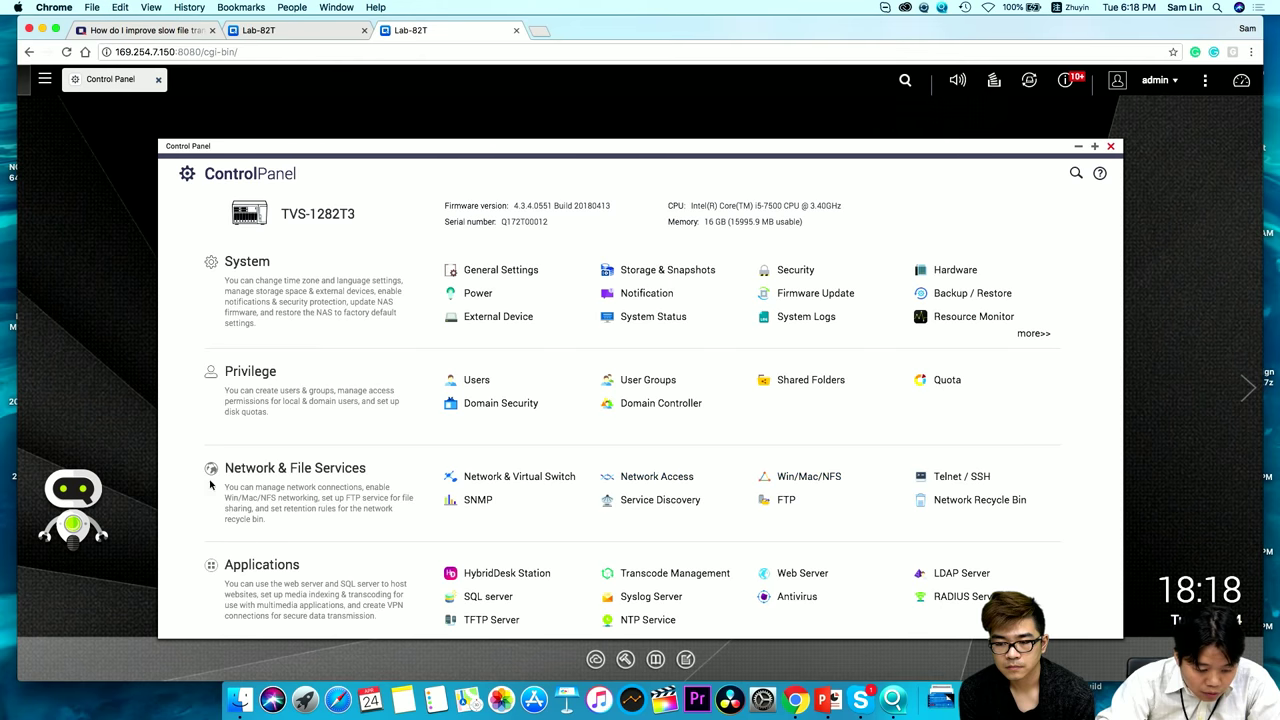
- Inspect the highest SMB version in the Win/Mac/NFS Microsoft Networking advanced options, choose SMB 3, and leave the Control Panel without applying
left_click(808, 482)
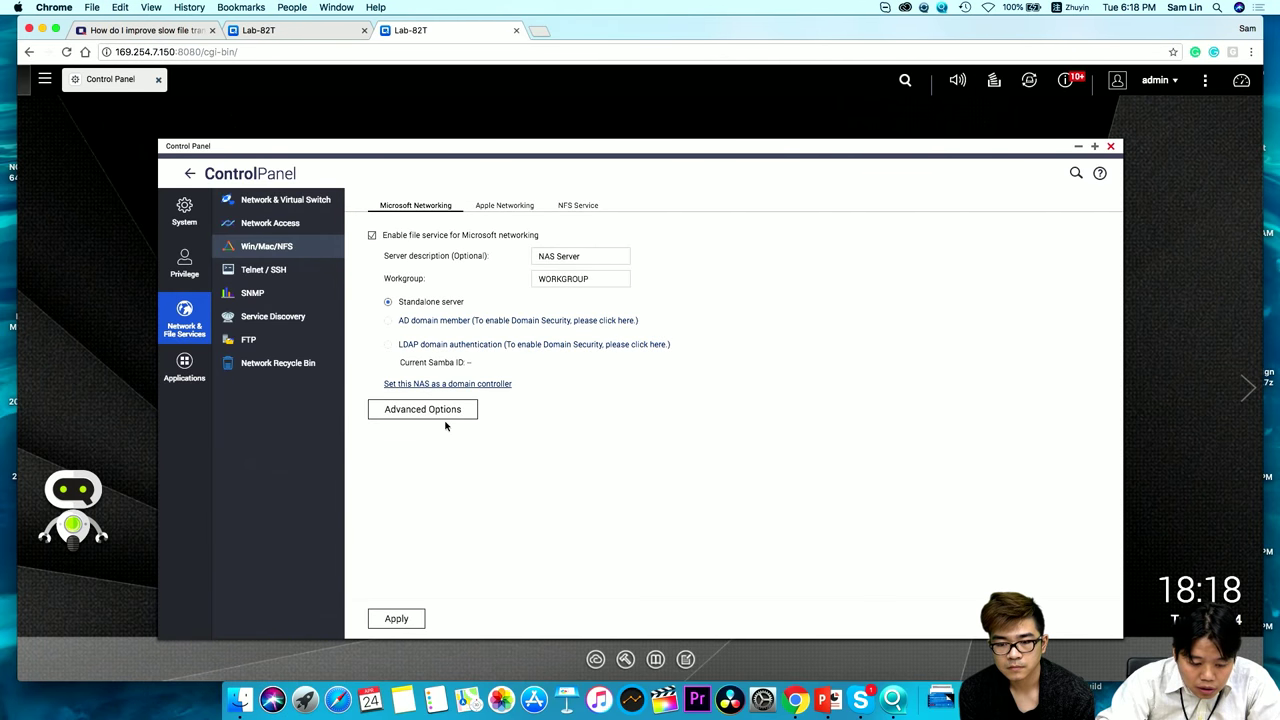
left_click(437, 418)
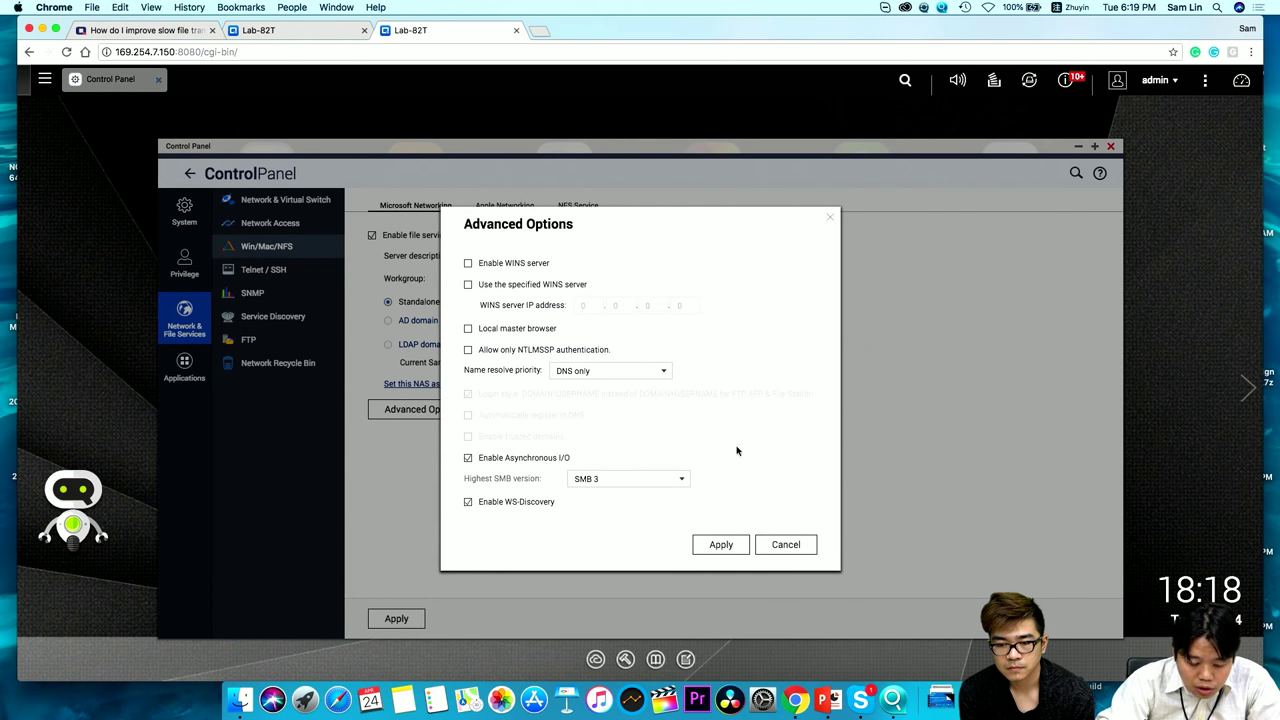
left_click(680, 484)
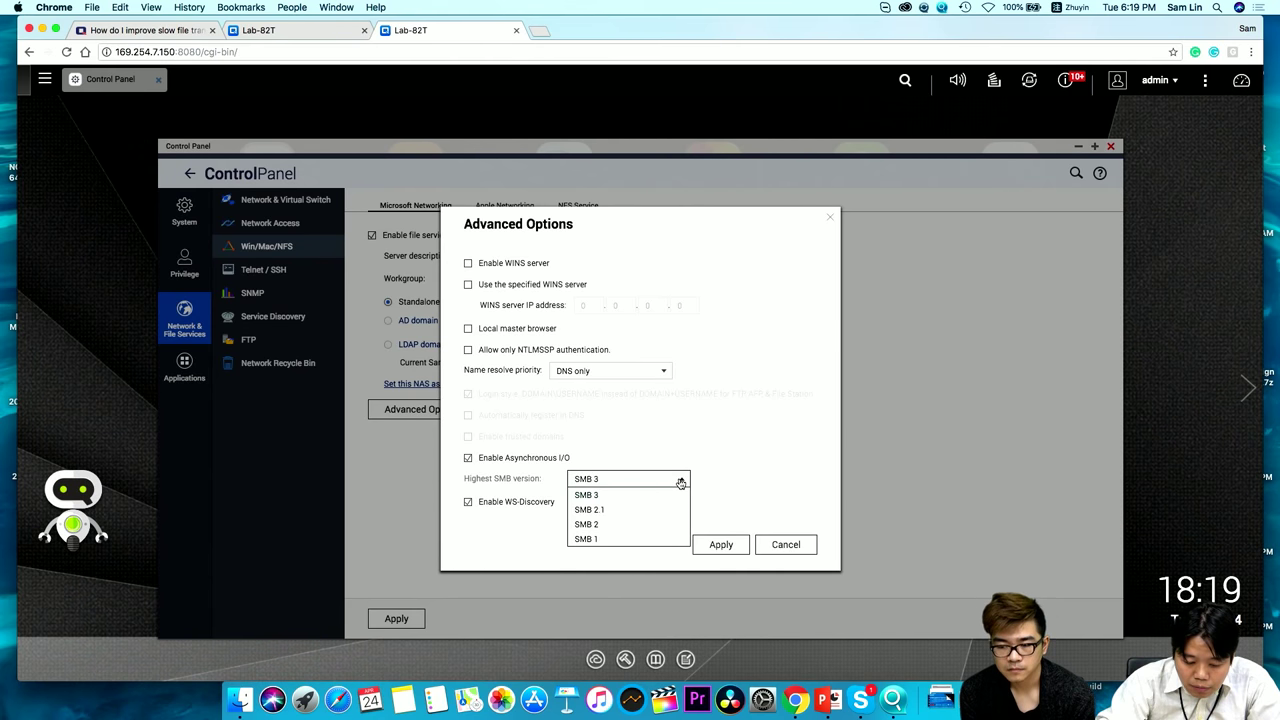
left_click(618, 495)
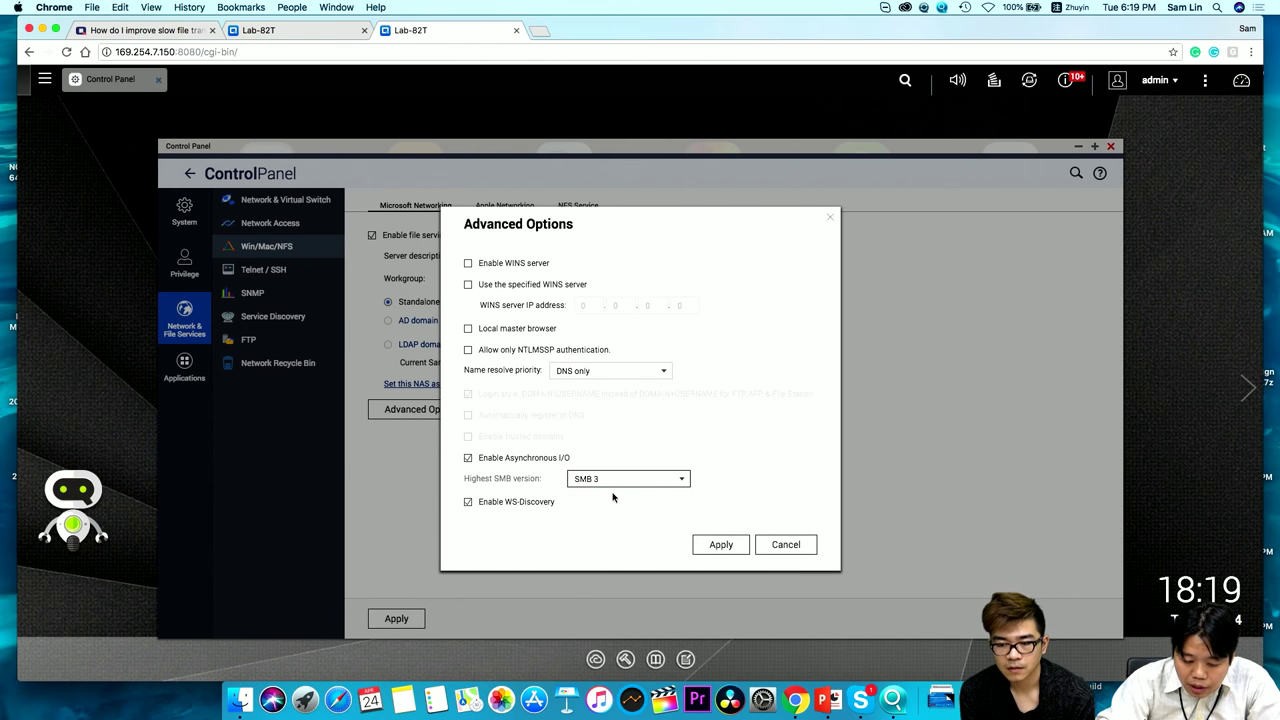
left_click(786, 544)
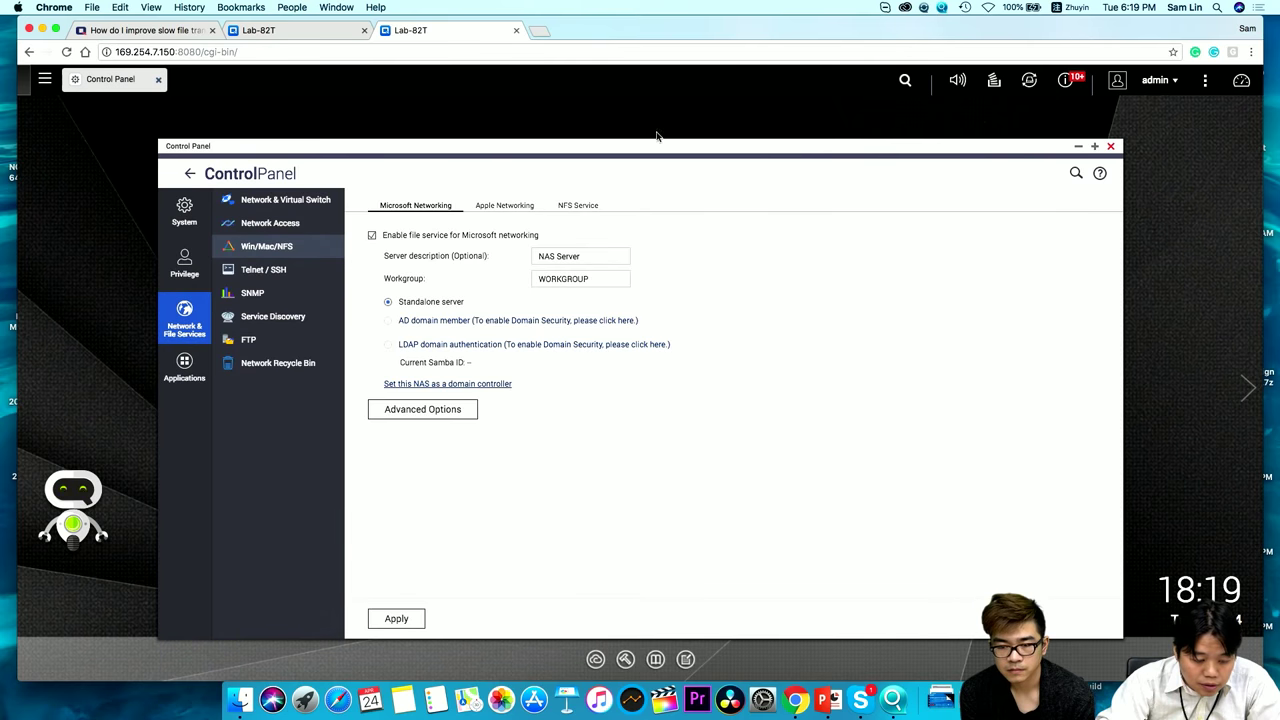
left_click(1110, 148)
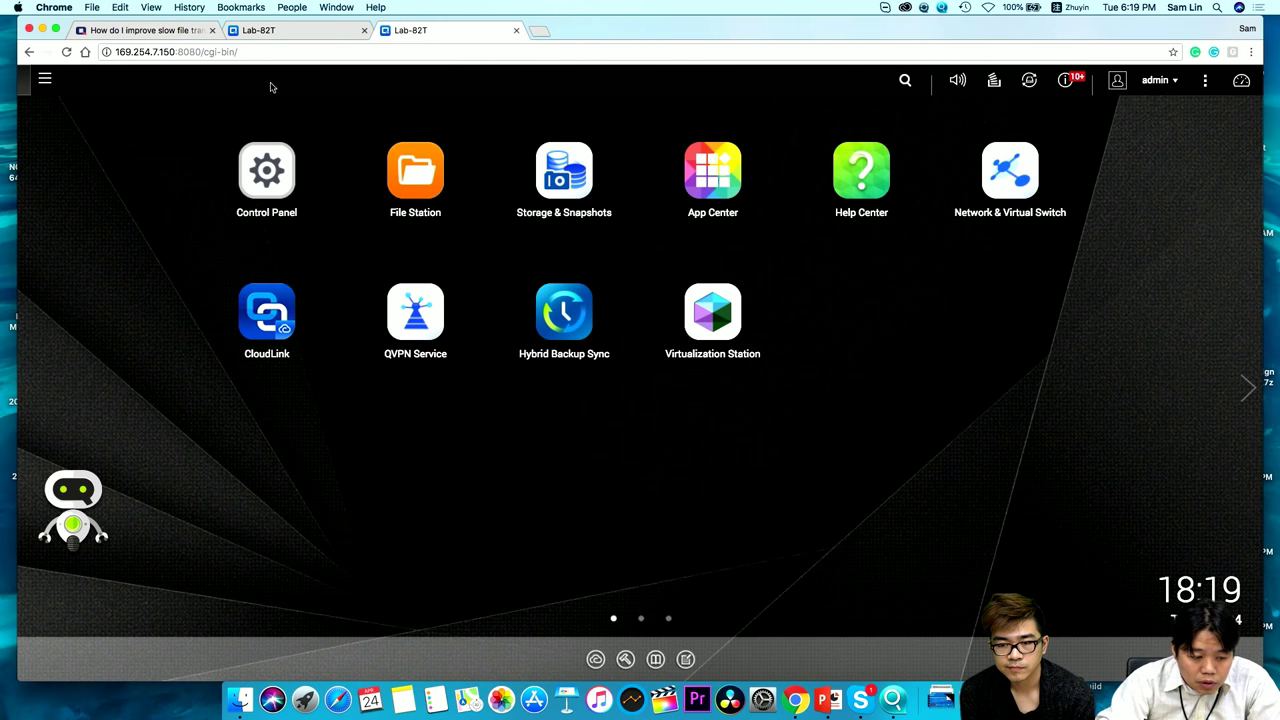
- Minimize the browser and open Finder's Connect to Server dialog
key("super+m")
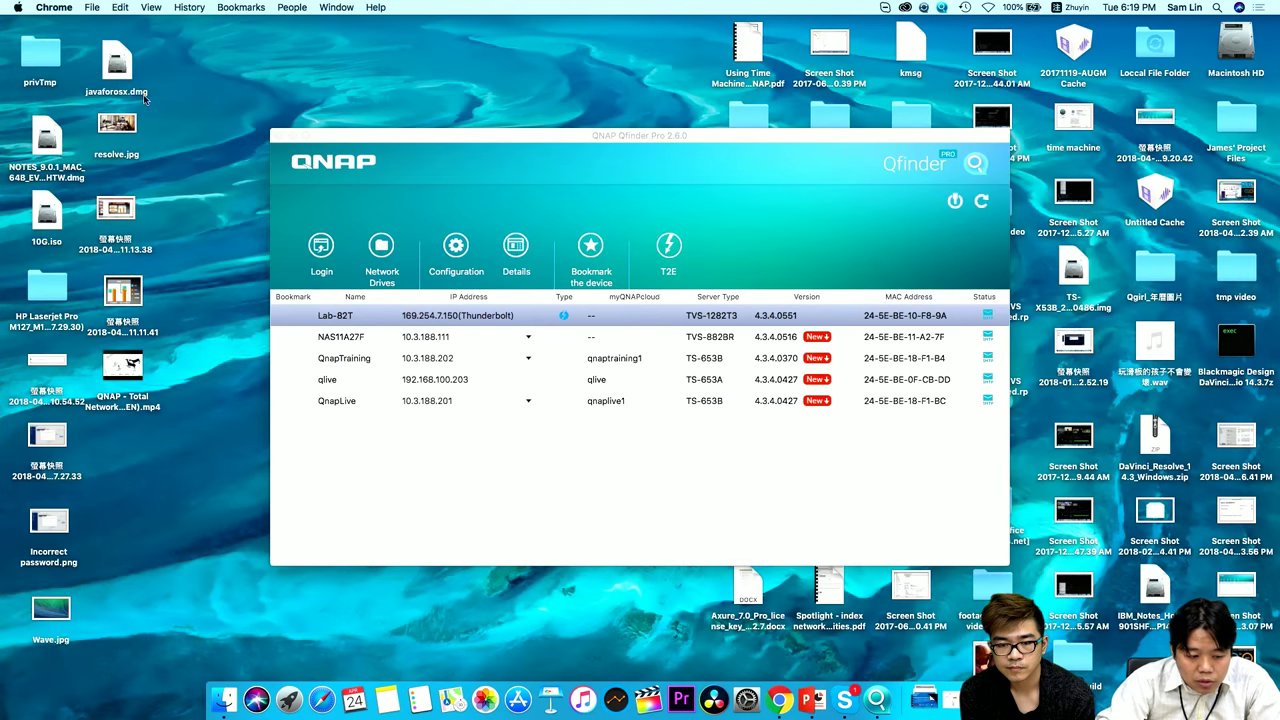
left_click(354, 89)
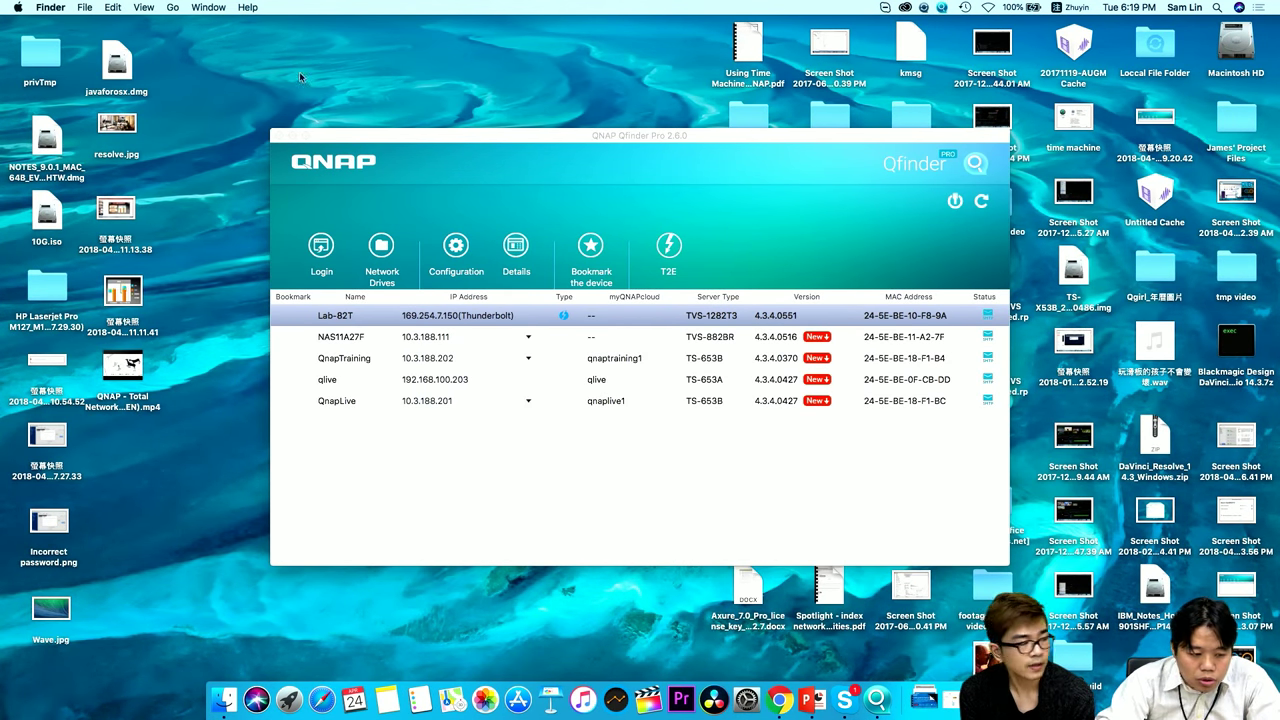
left_click(173, 8)
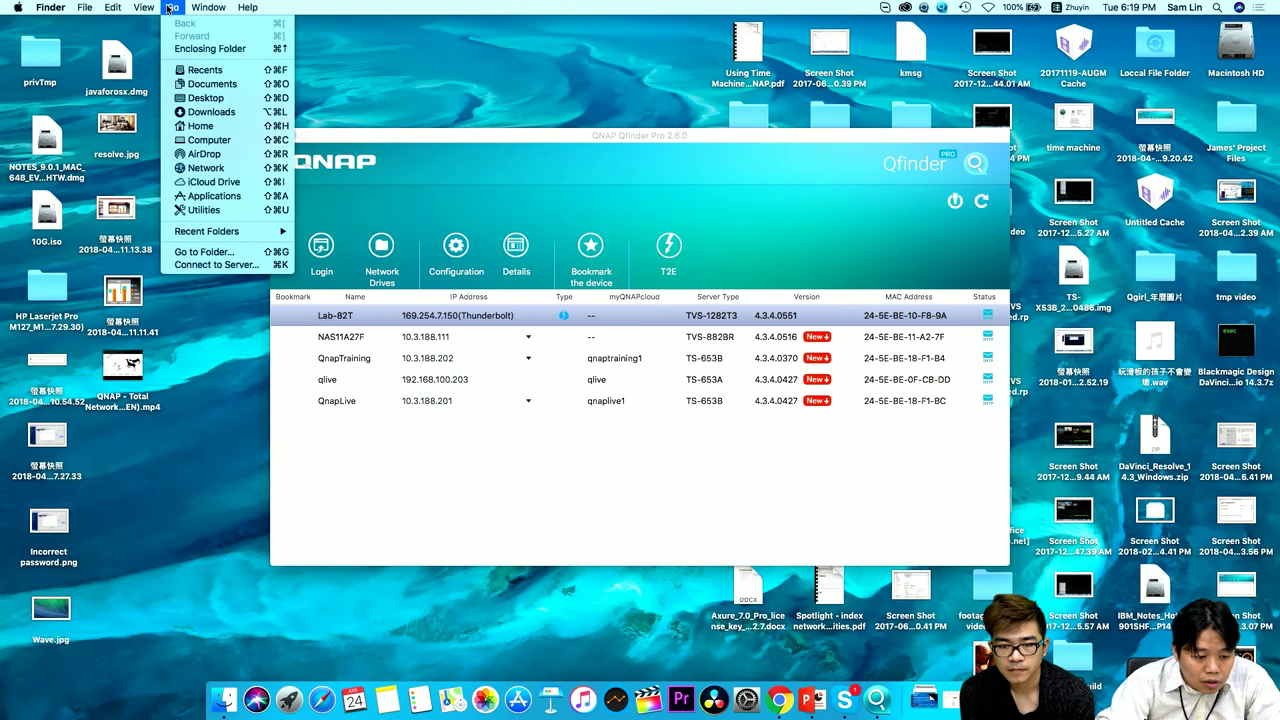
left_click(228, 265)
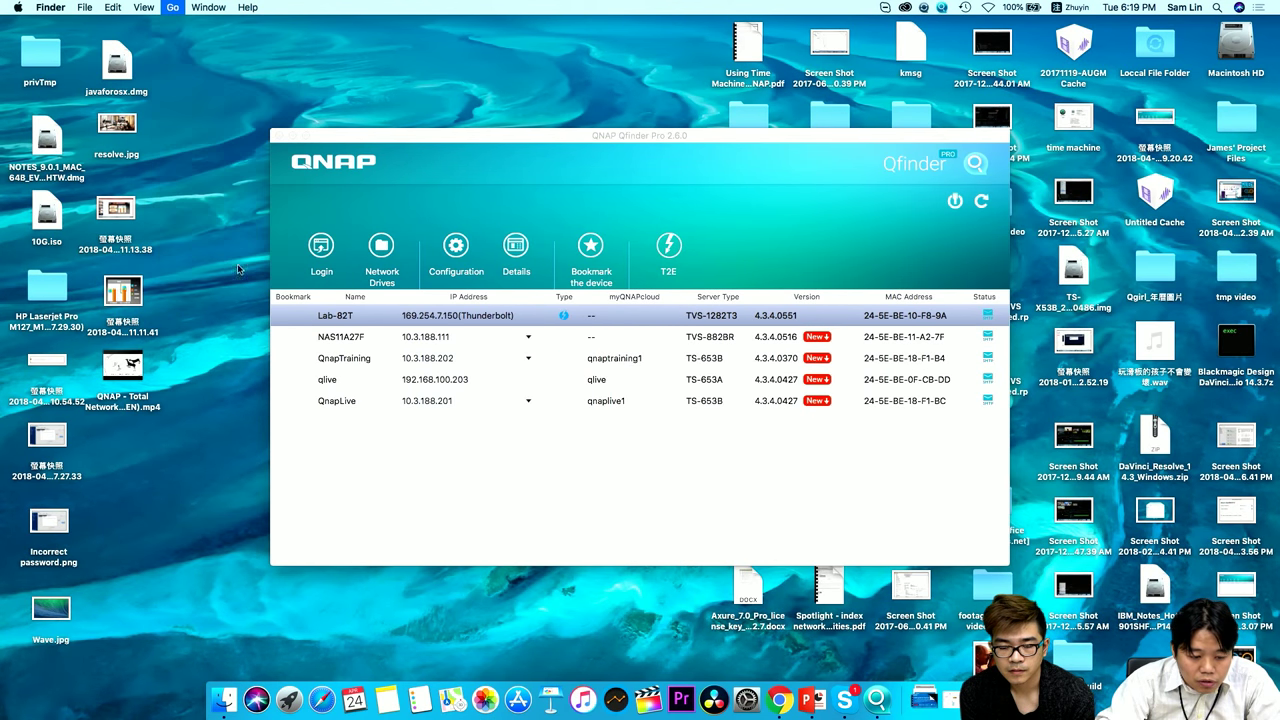
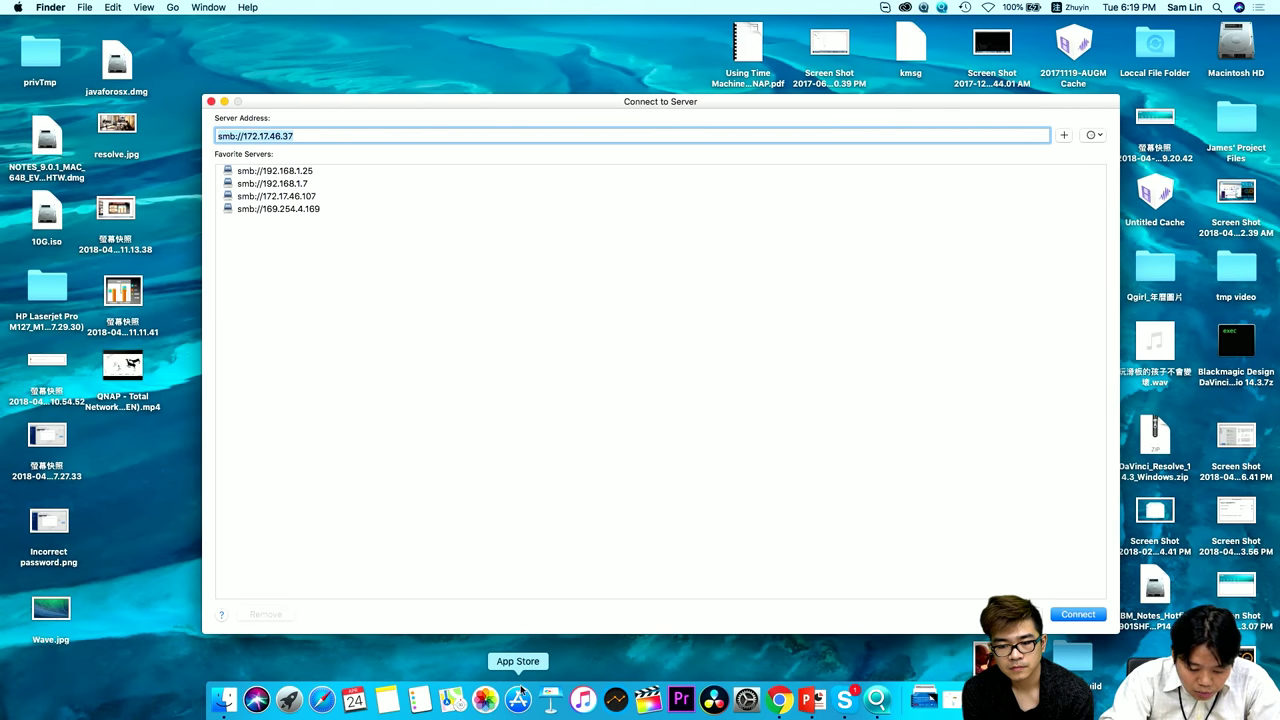
- View the QNAP support article in Chrome about slow SMB transfers on Mac, and dismiss the browser and the Connect to Server dialog
left_click(782, 703)
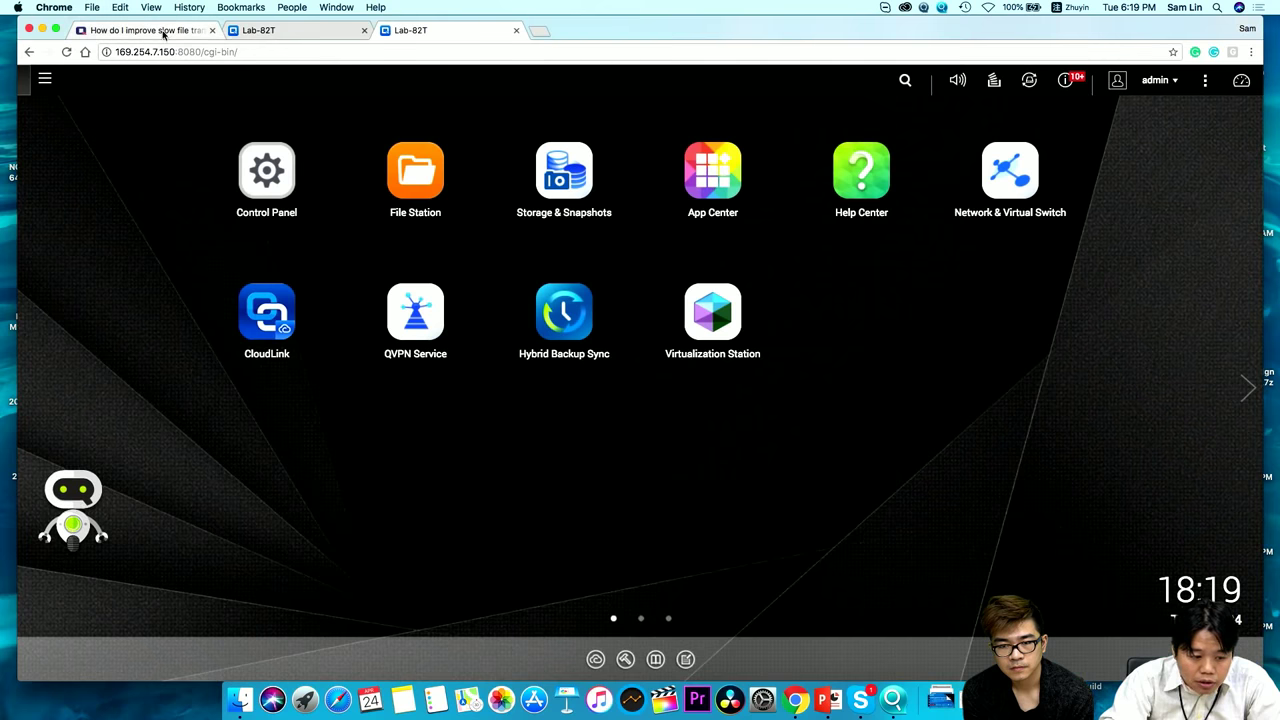
left_click(164, 34)
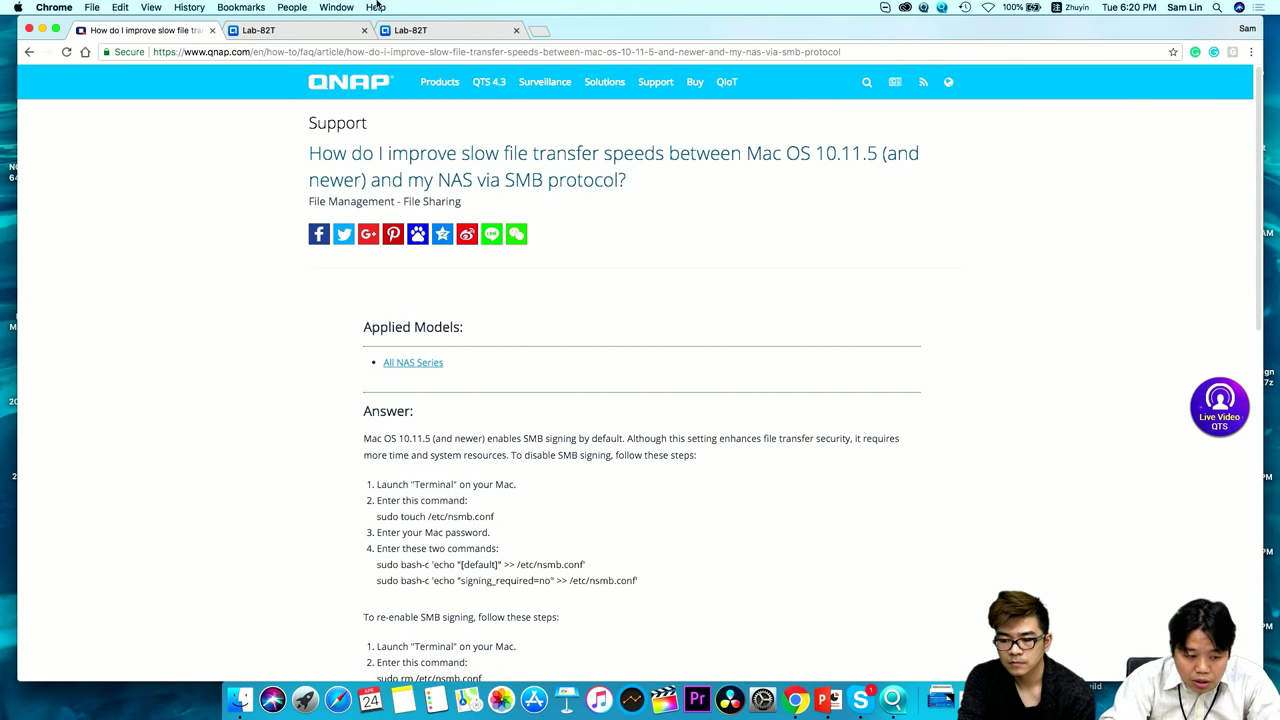
left_click(42, 29)
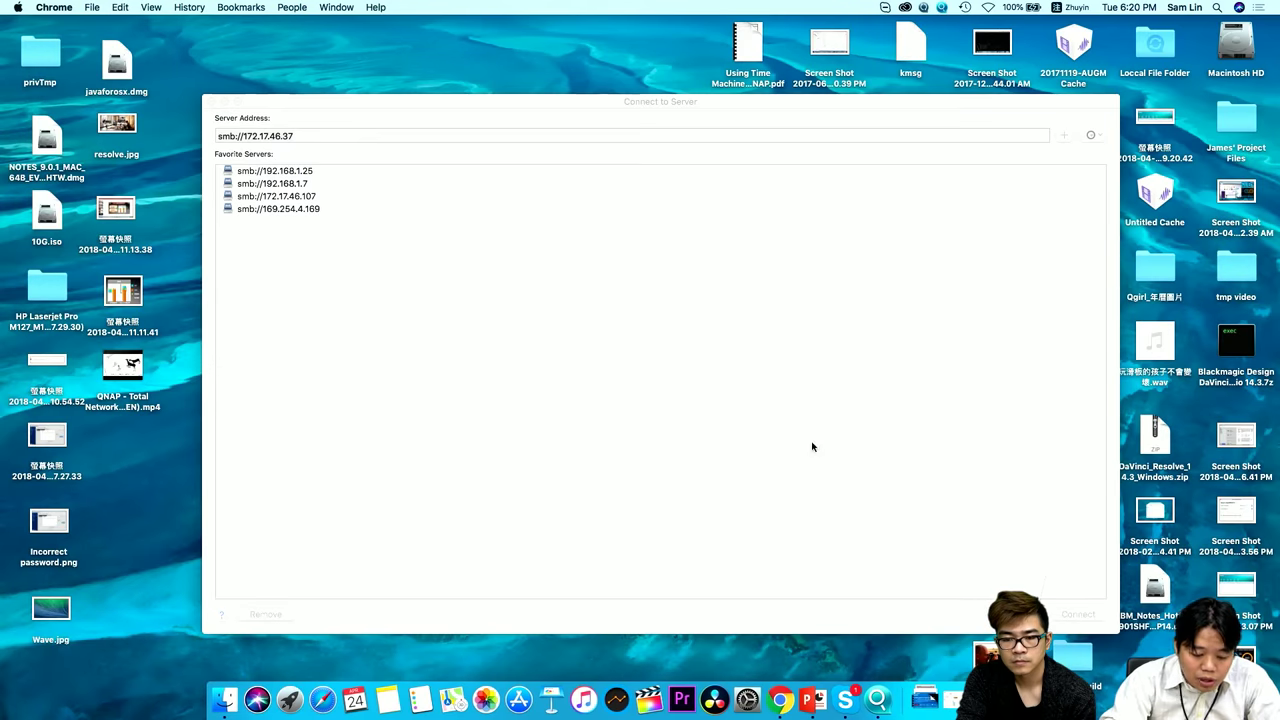
left_click(210, 101)
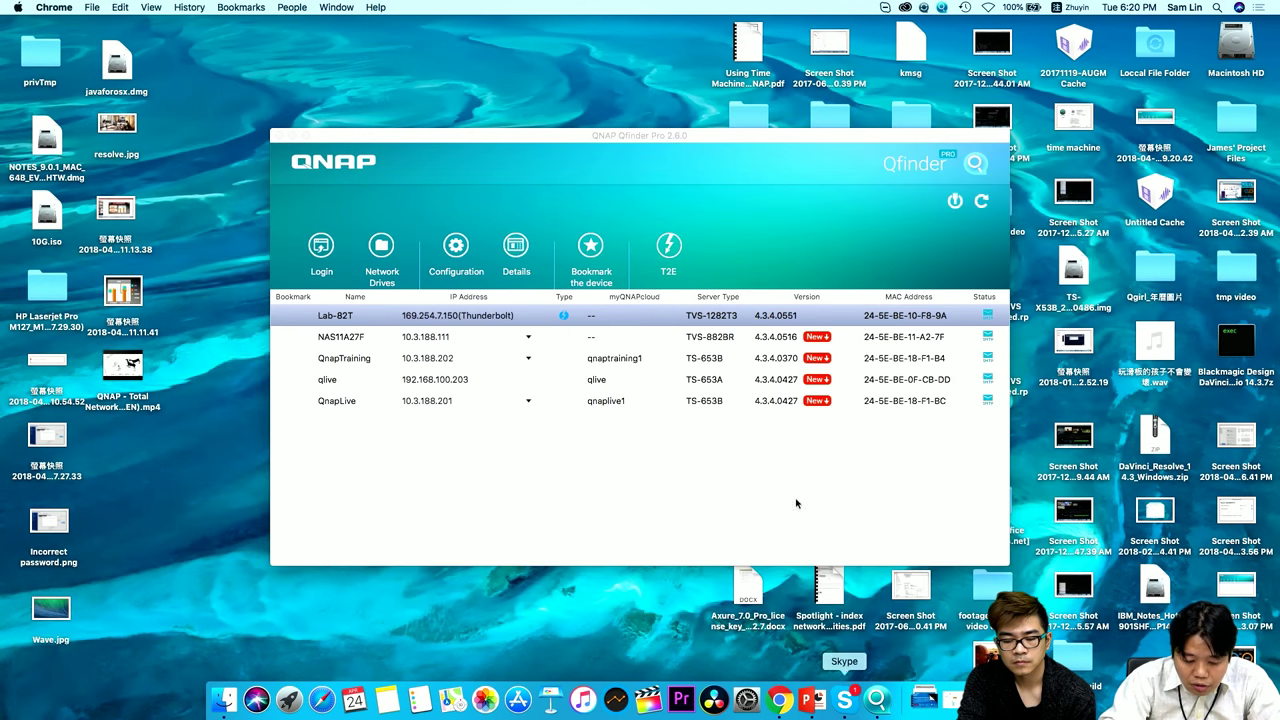
- Log in as administrator to mount Lab-82T network drives in Qfinder Pro, using IP address 169.254.7.150 and the SMB/CIFS protocol
left_click(383, 254)
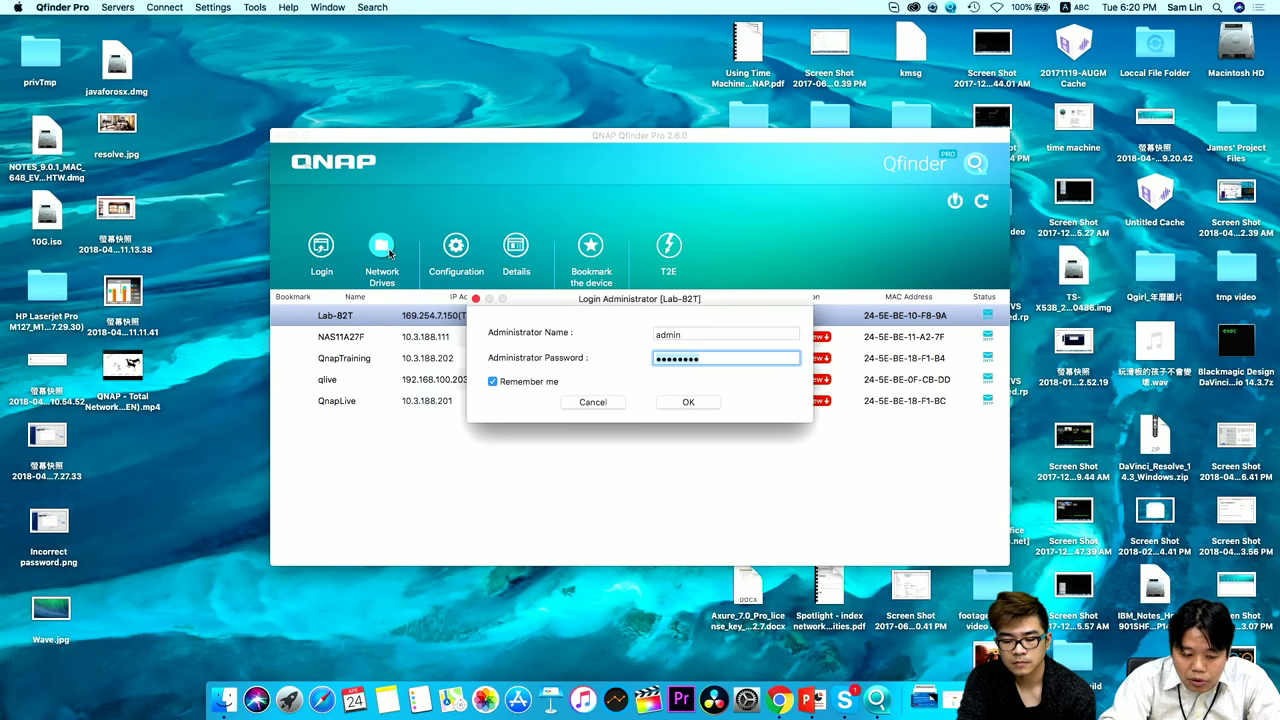
left_click(688, 402)
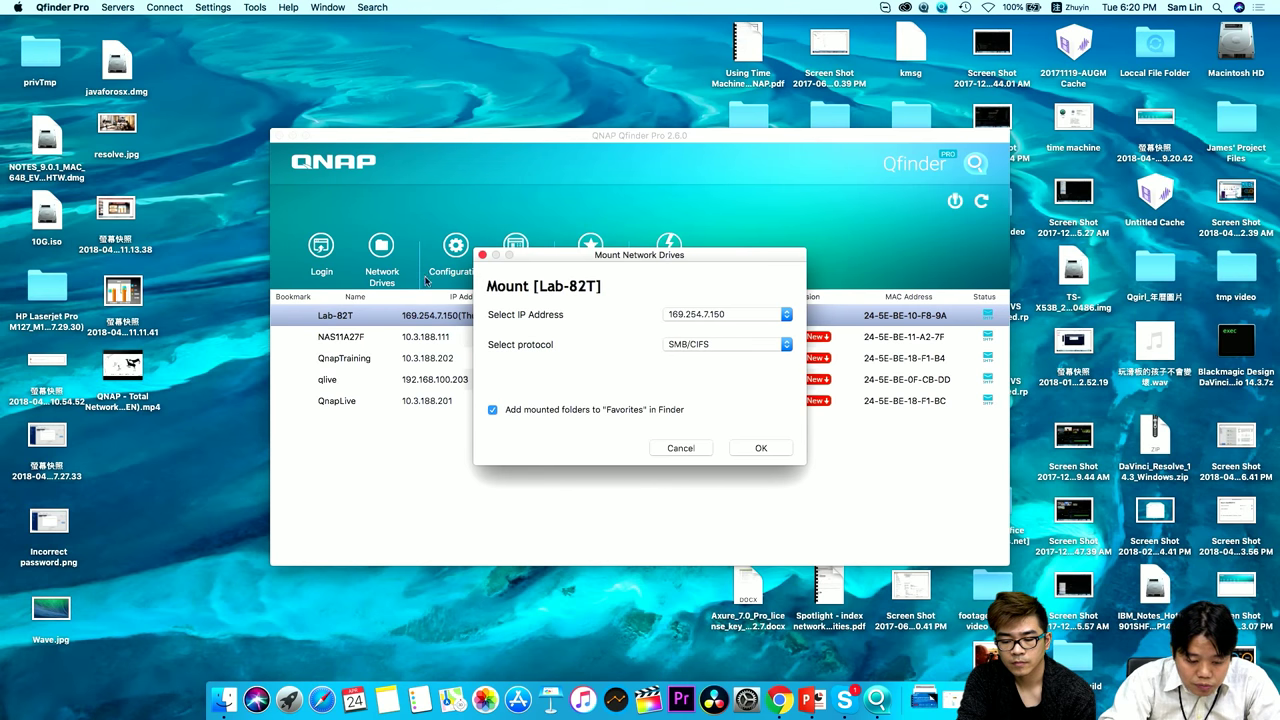
left_click(721, 316)
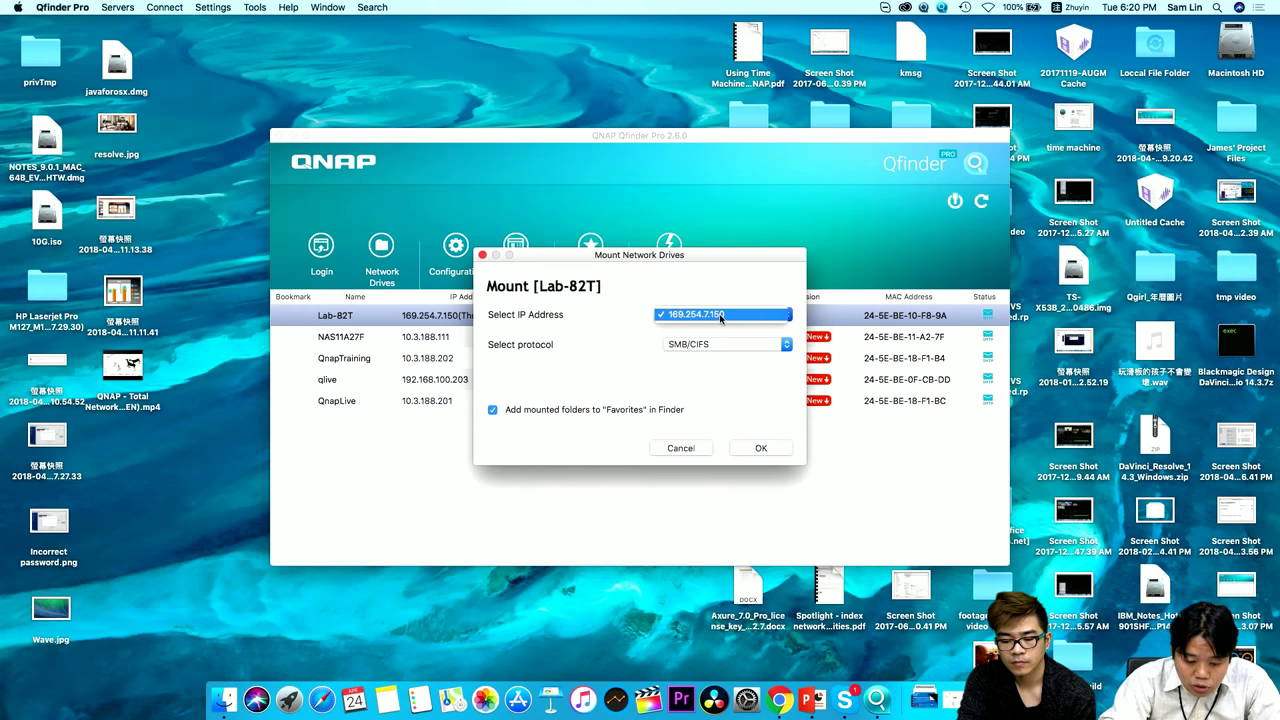
left_click(721, 316)
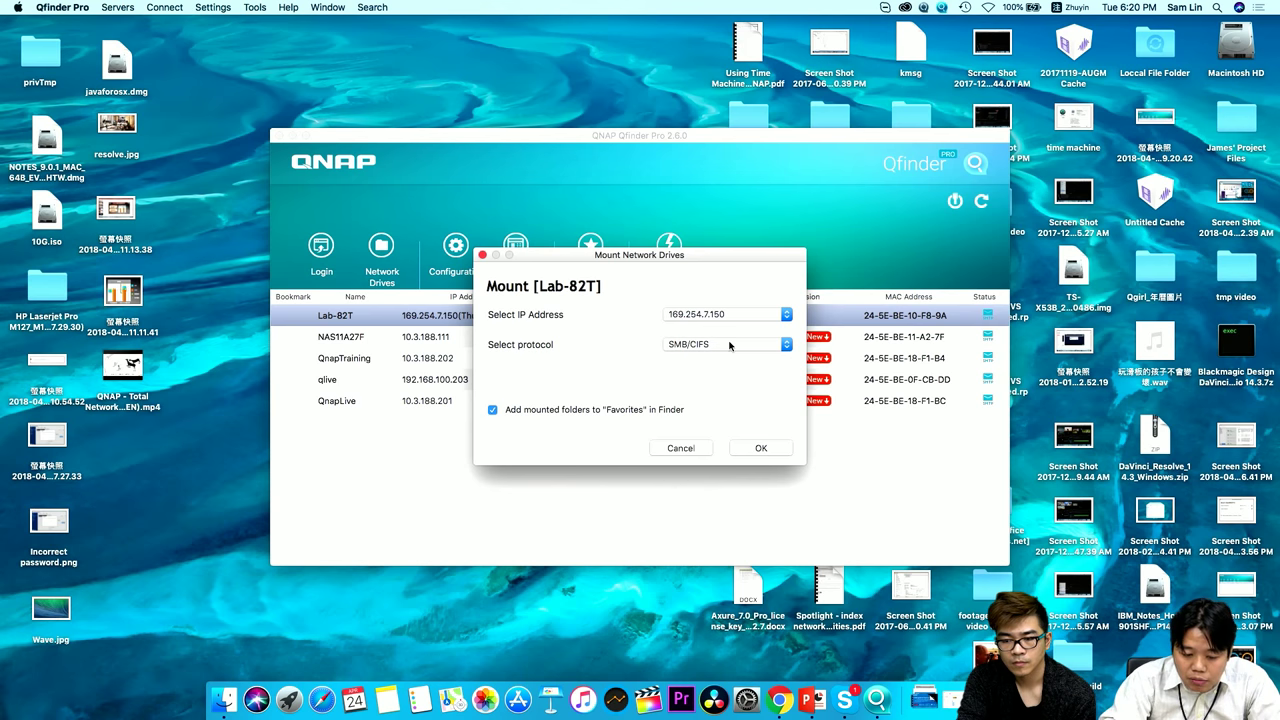
left_click(729, 345)
left_click(729, 345)
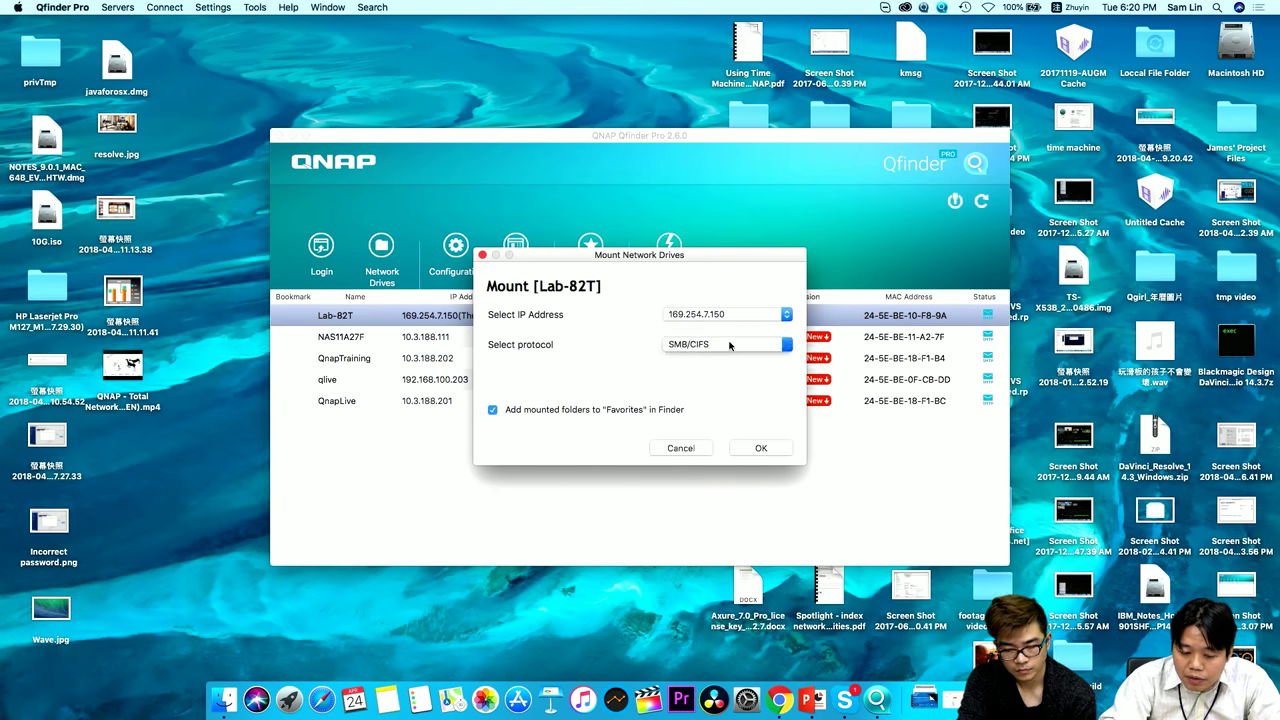
left_click(761, 447)
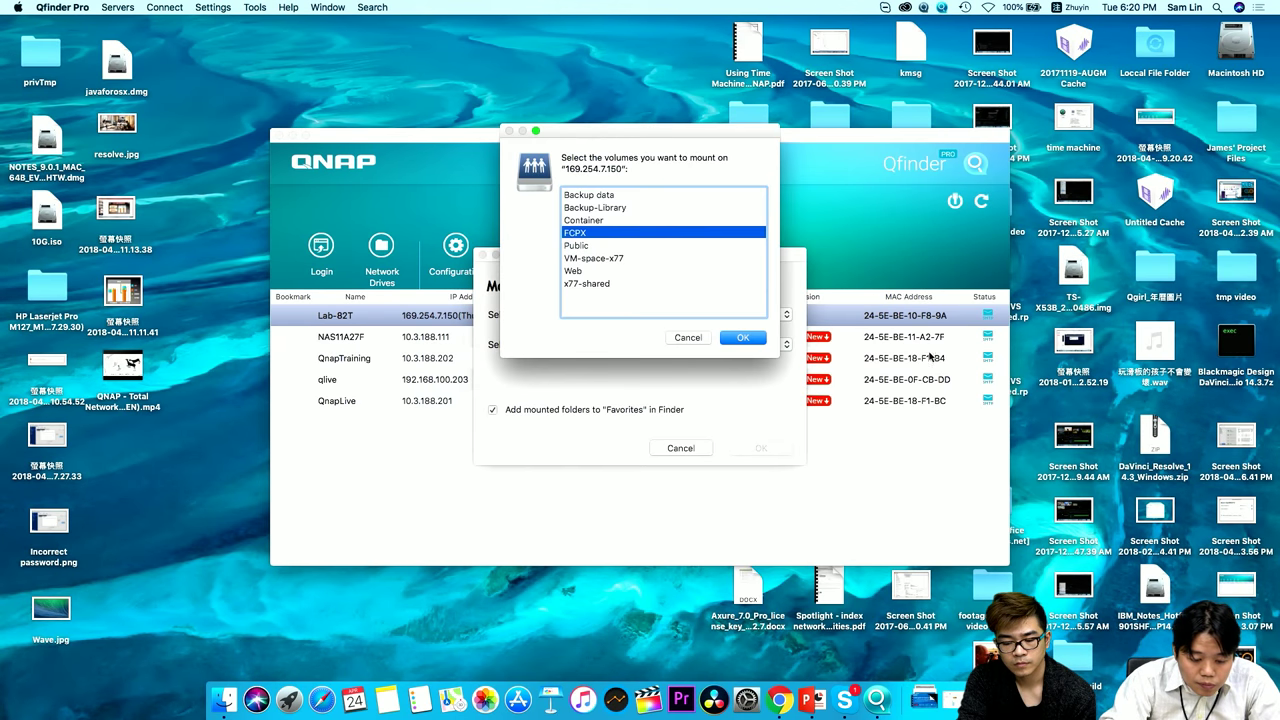
- Mount the FCPX volume from the NAS and clear the Qfinder Pro window off the desktop
left_click(587, 208)
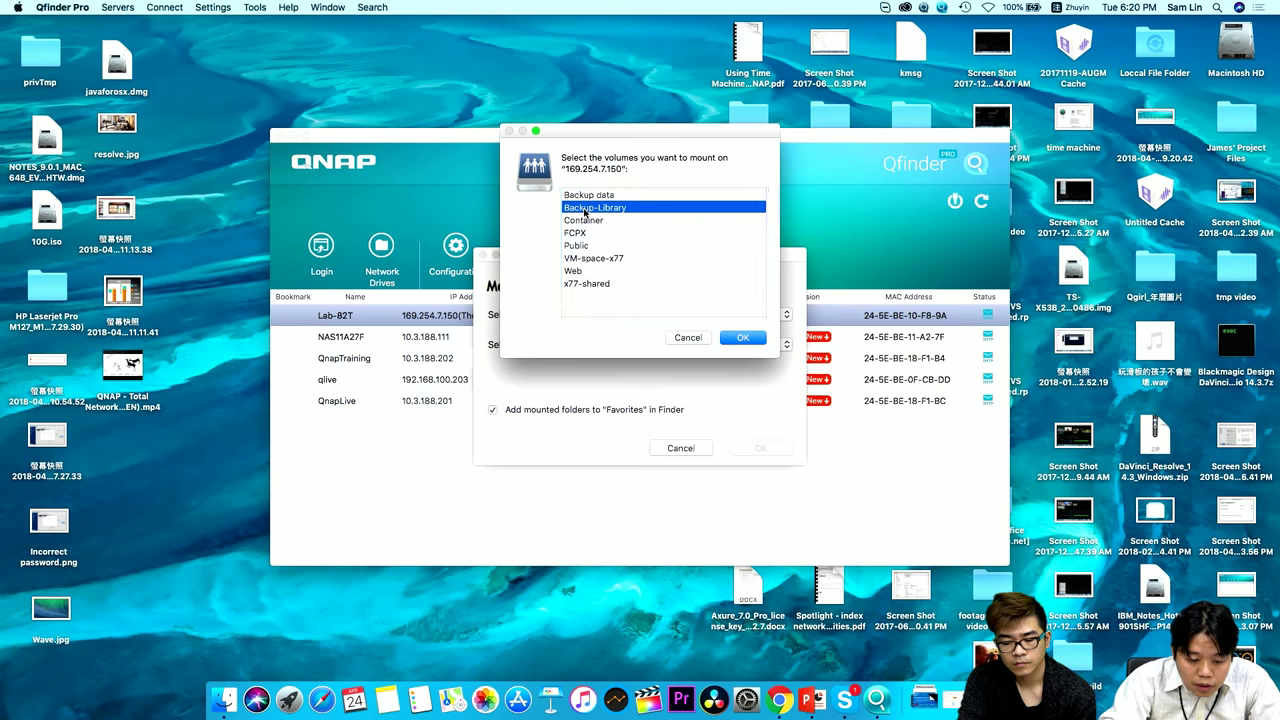
left_click(587, 232)
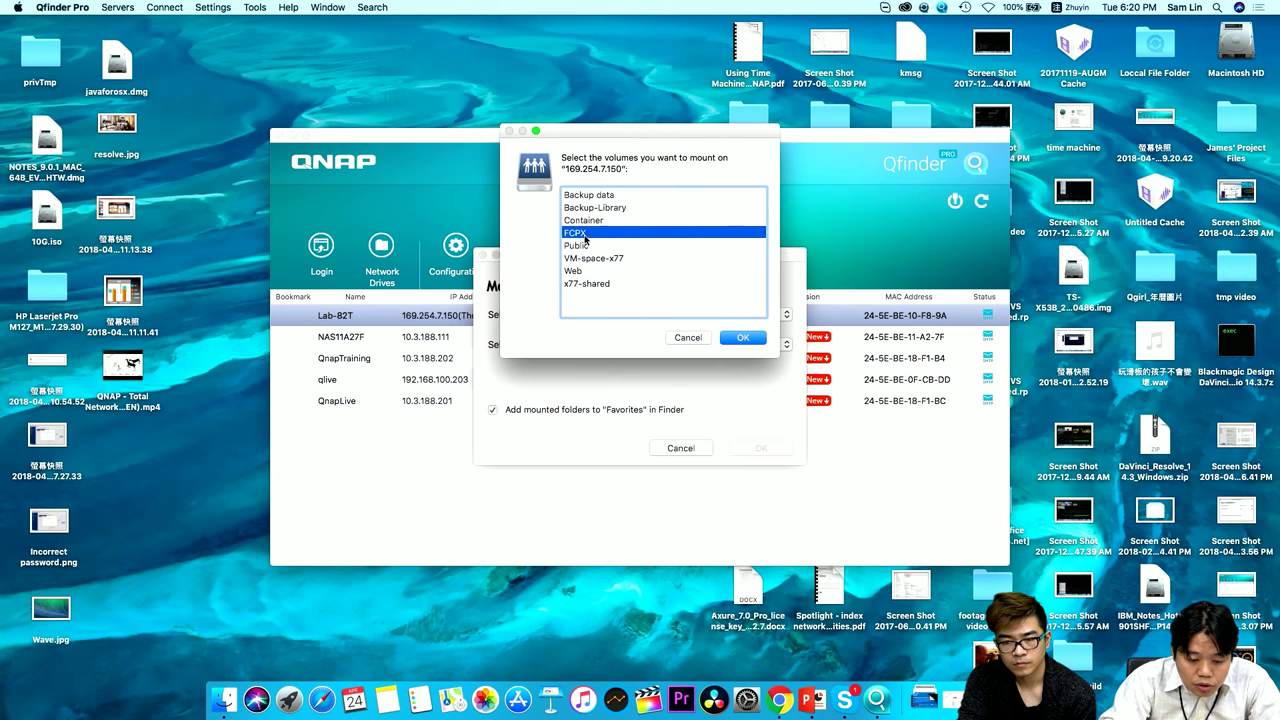
left_click(750, 339)
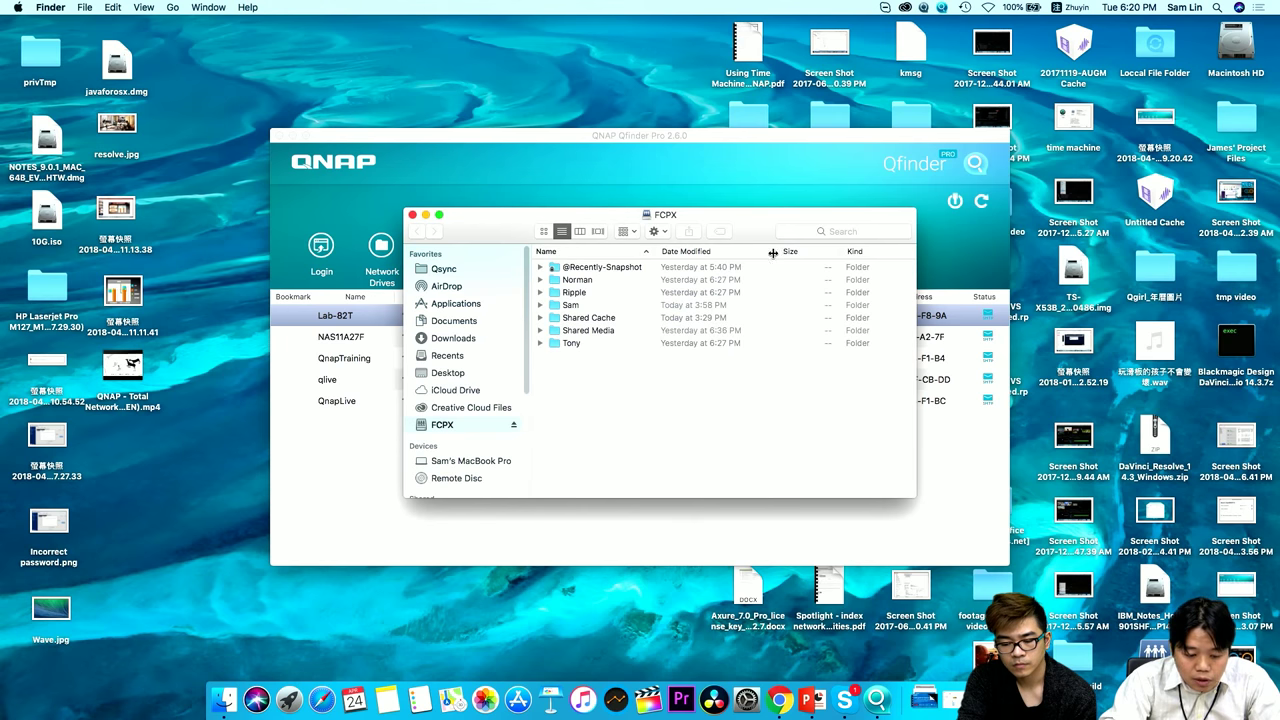
left_click(285, 135)
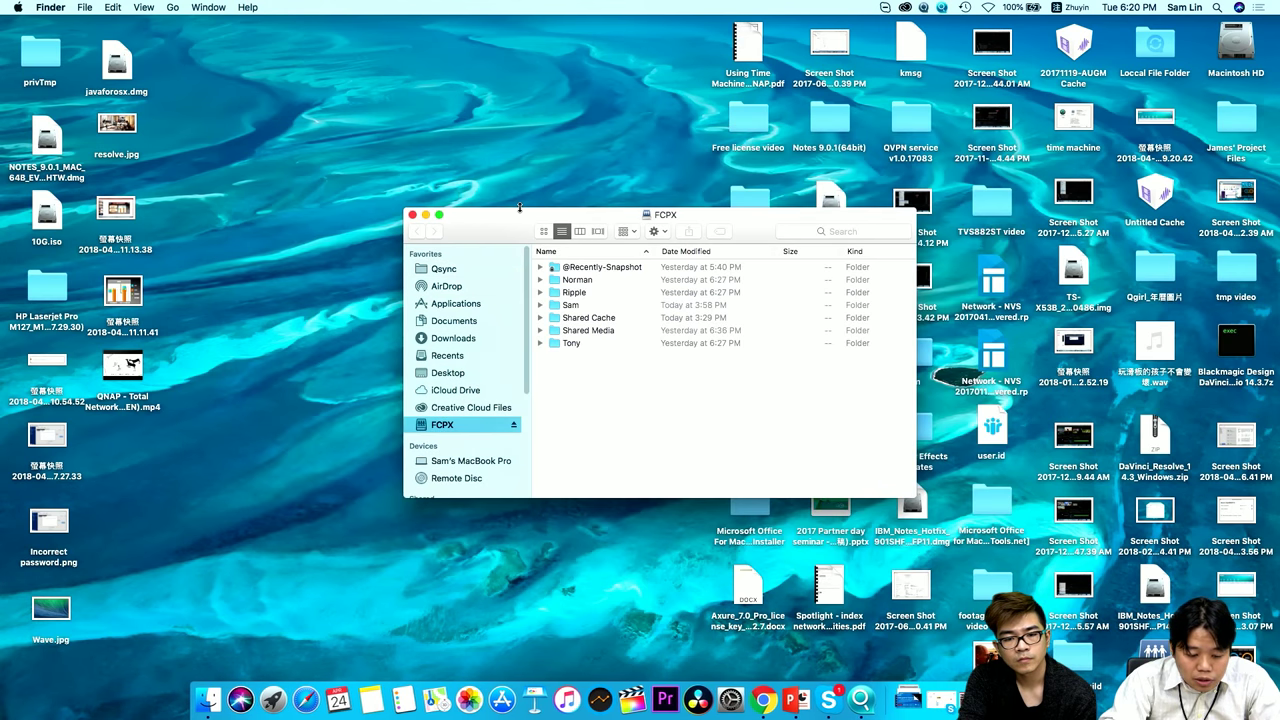
- Make the FCPX Finder window slightly taller and open the Shared Media folder
left_click_drag(657, 498, 666, 541)
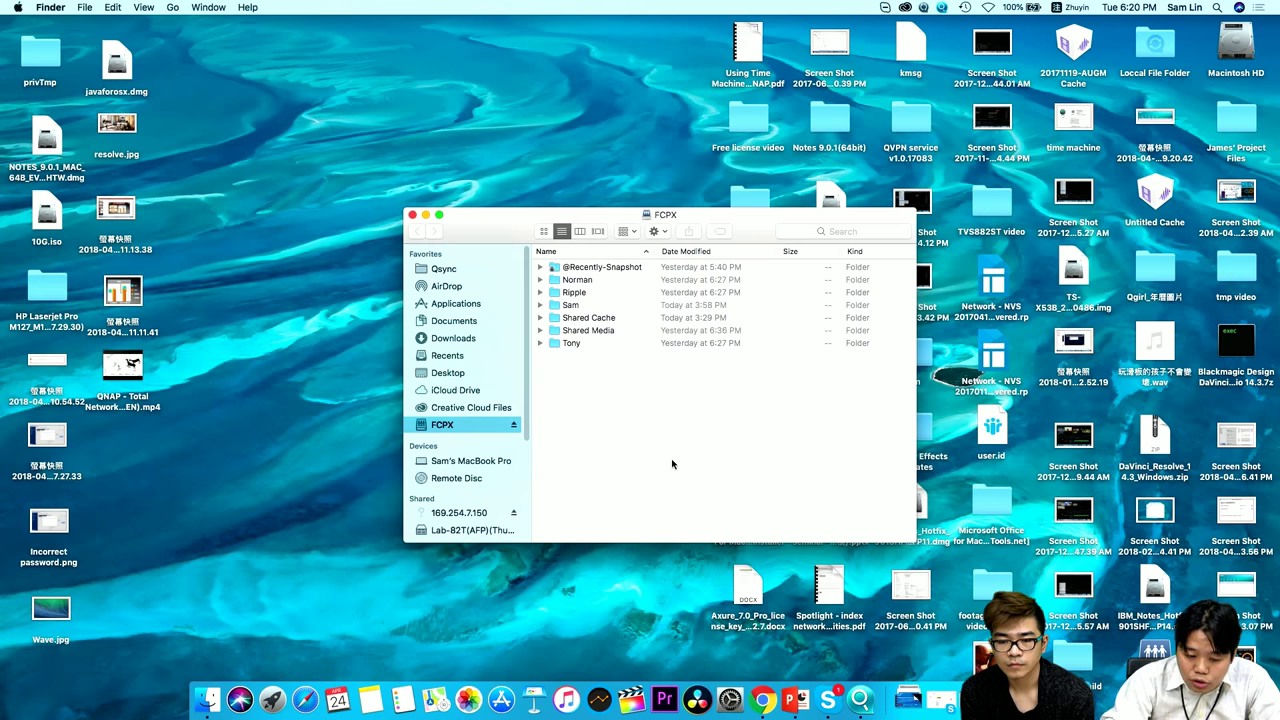
left_click(596, 330)
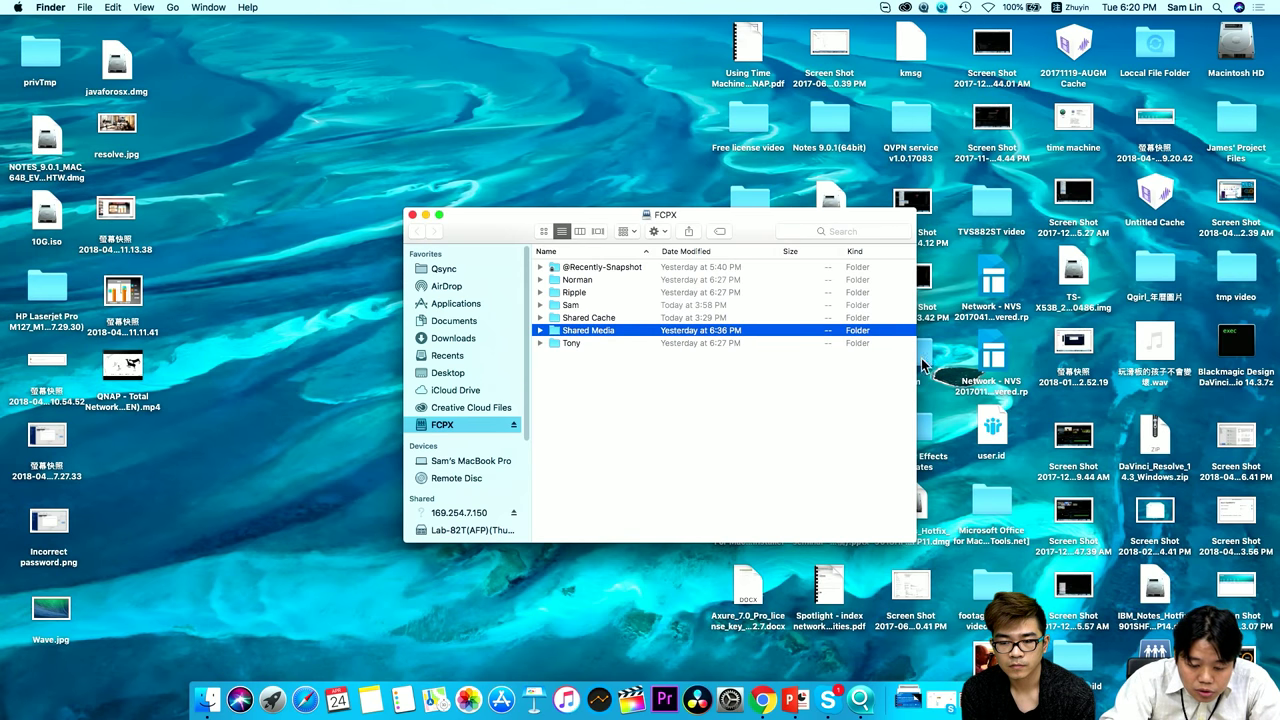
double_click(548, 332)
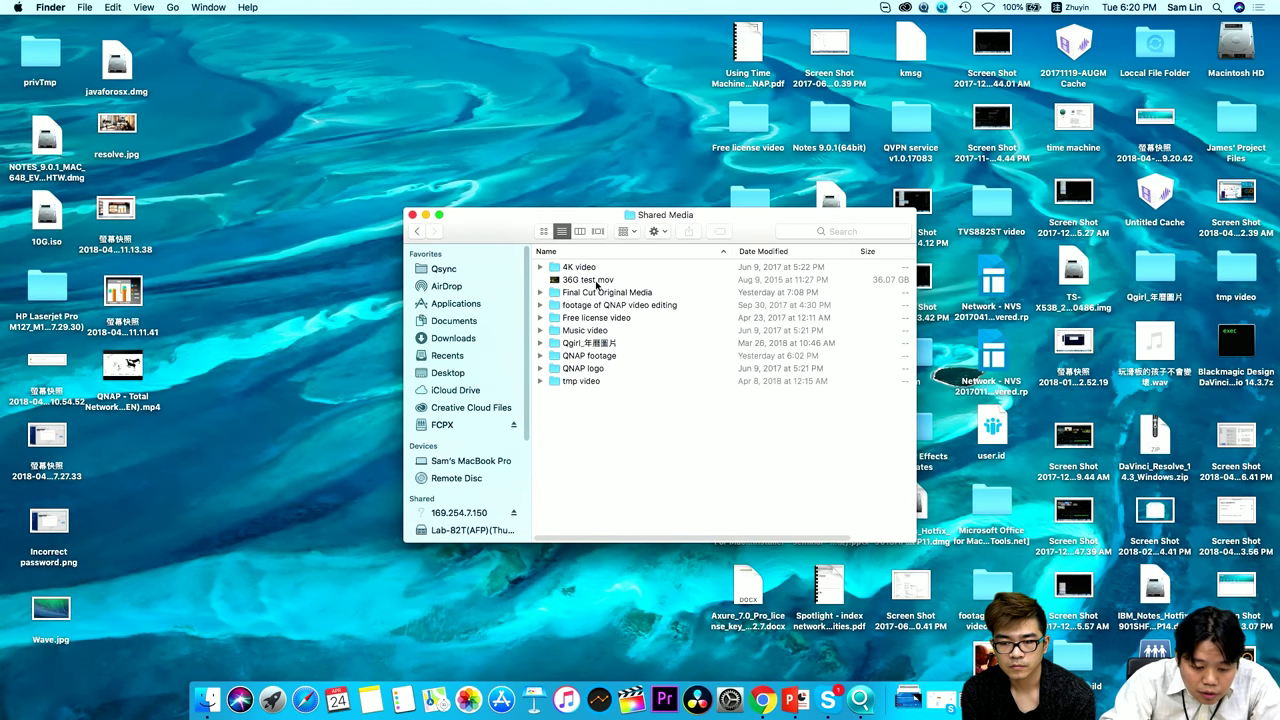
- Examine the file information of 36G test.mov in Shared Media and close its info window
left_click(594, 281)
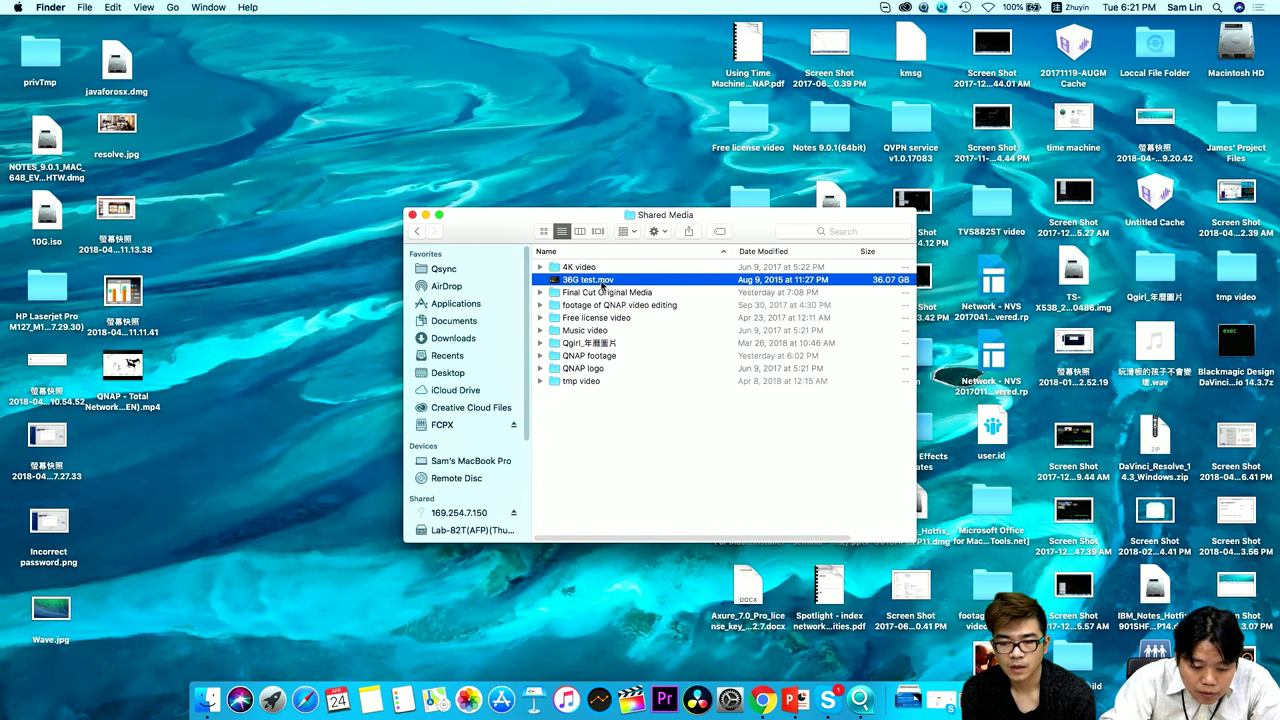
right_click(600, 283)
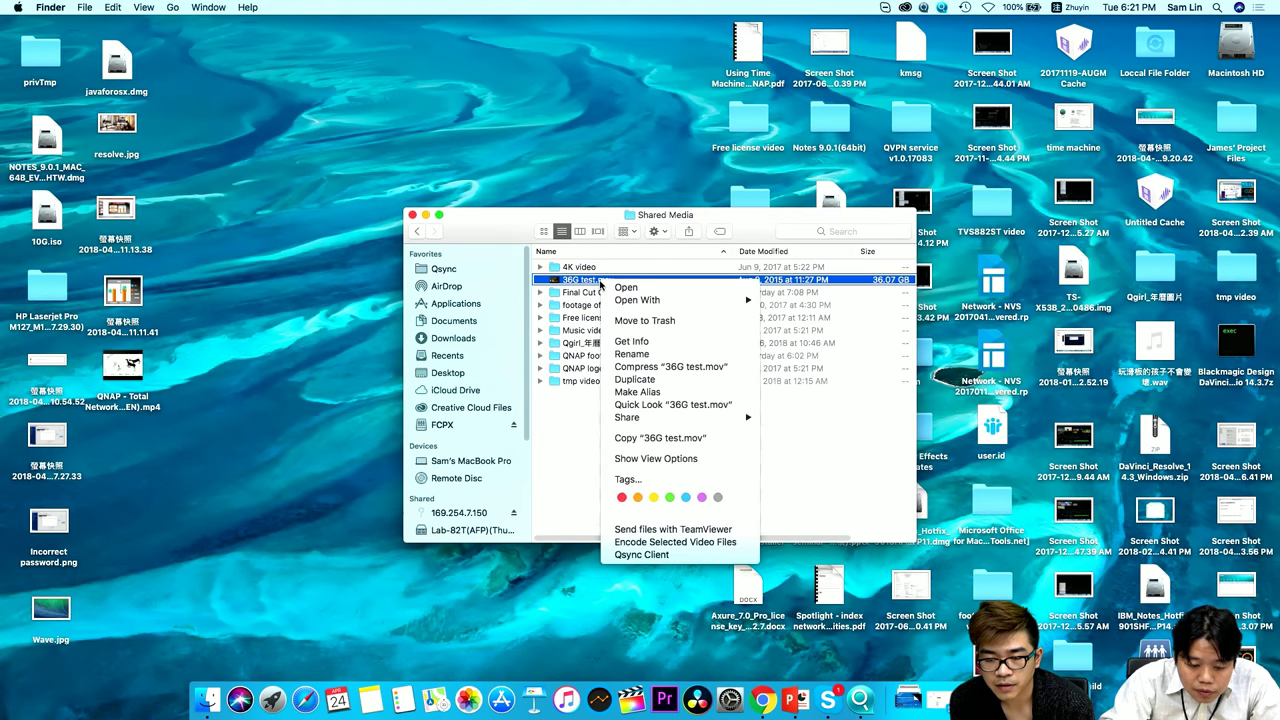
left_click(638, 343)
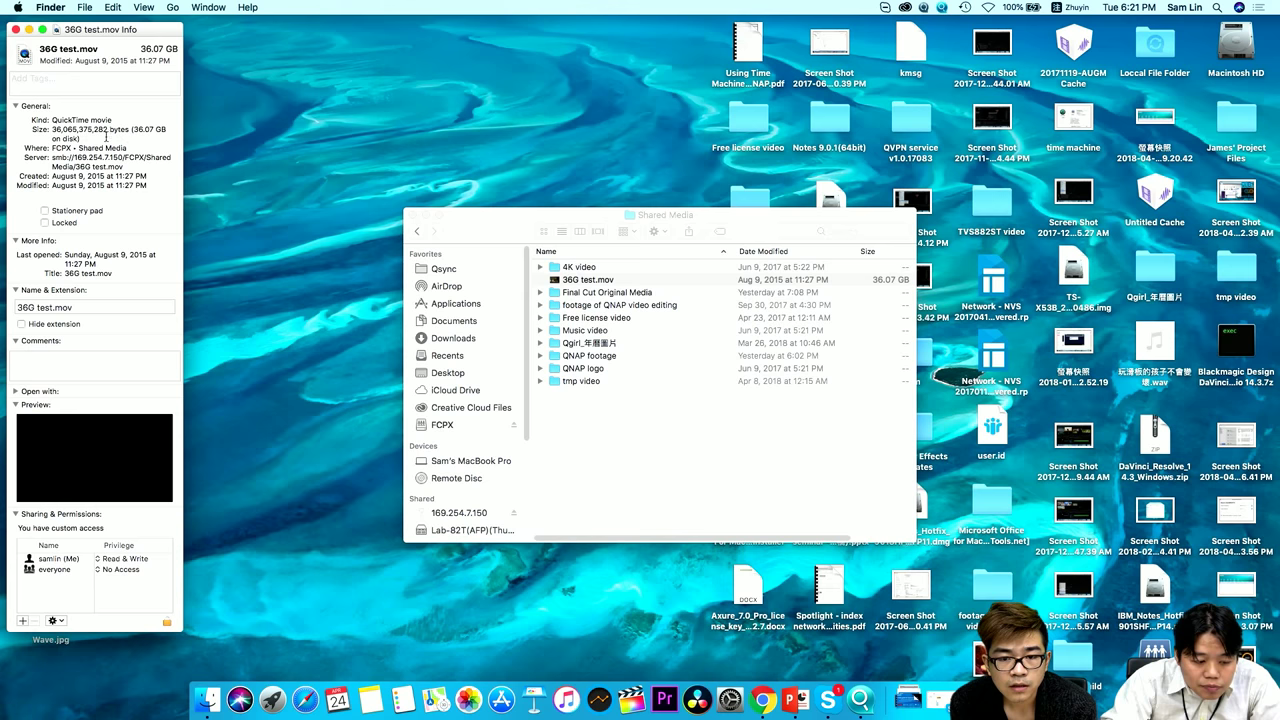
left_click(15, 30)
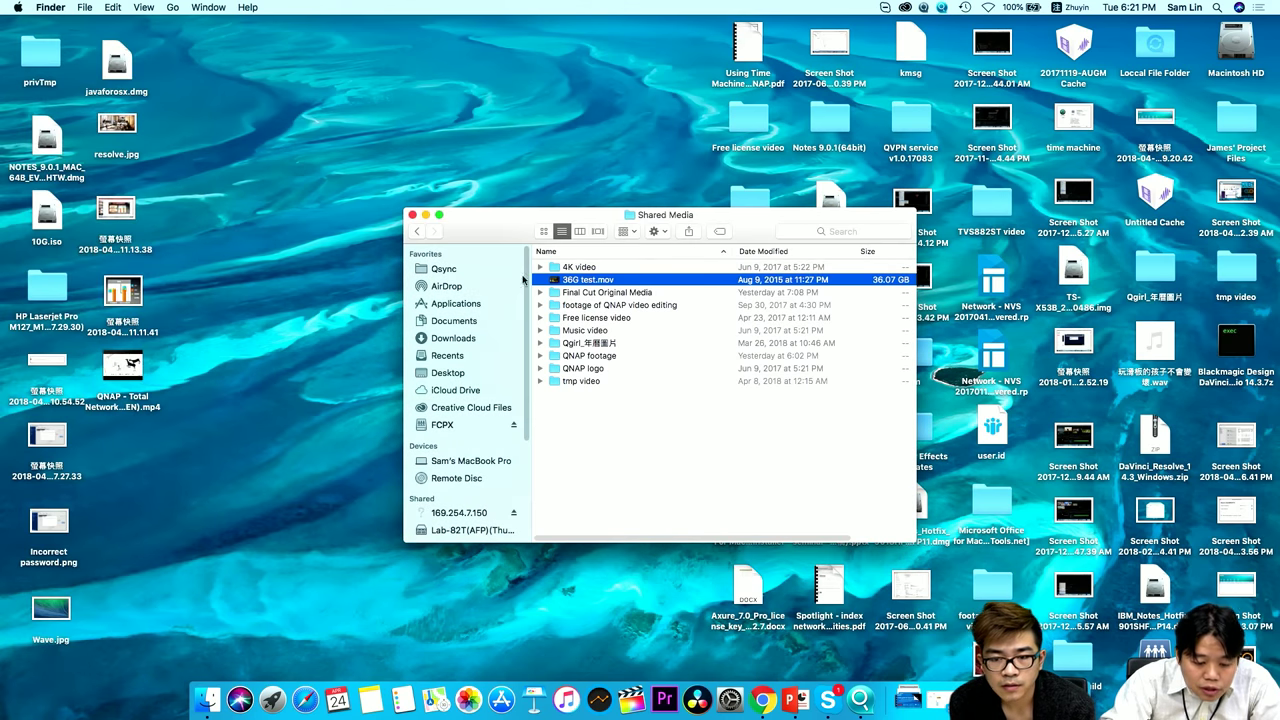
- Copy 36G test.mov and the 4K Hubble movie from the 4K video folder to the desktop, and minimize the Finder window
left_click_drag(566, 285, 195, 498)
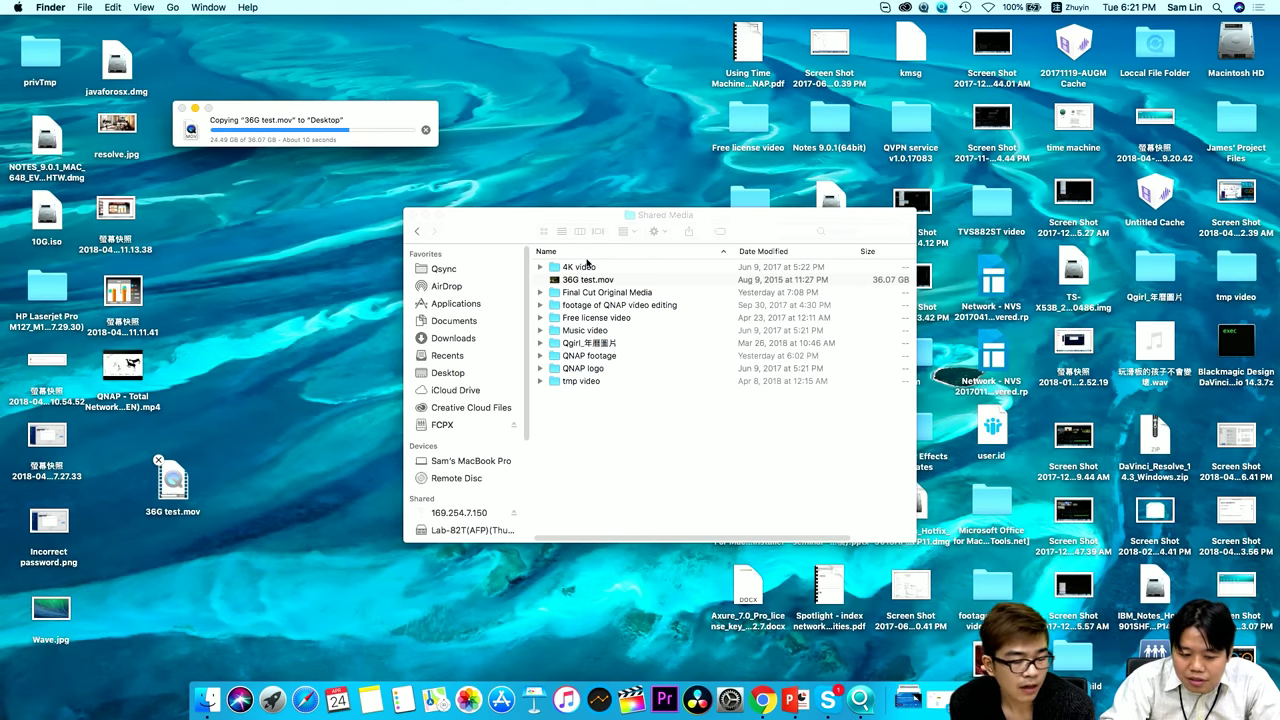
left_click(592, 274)
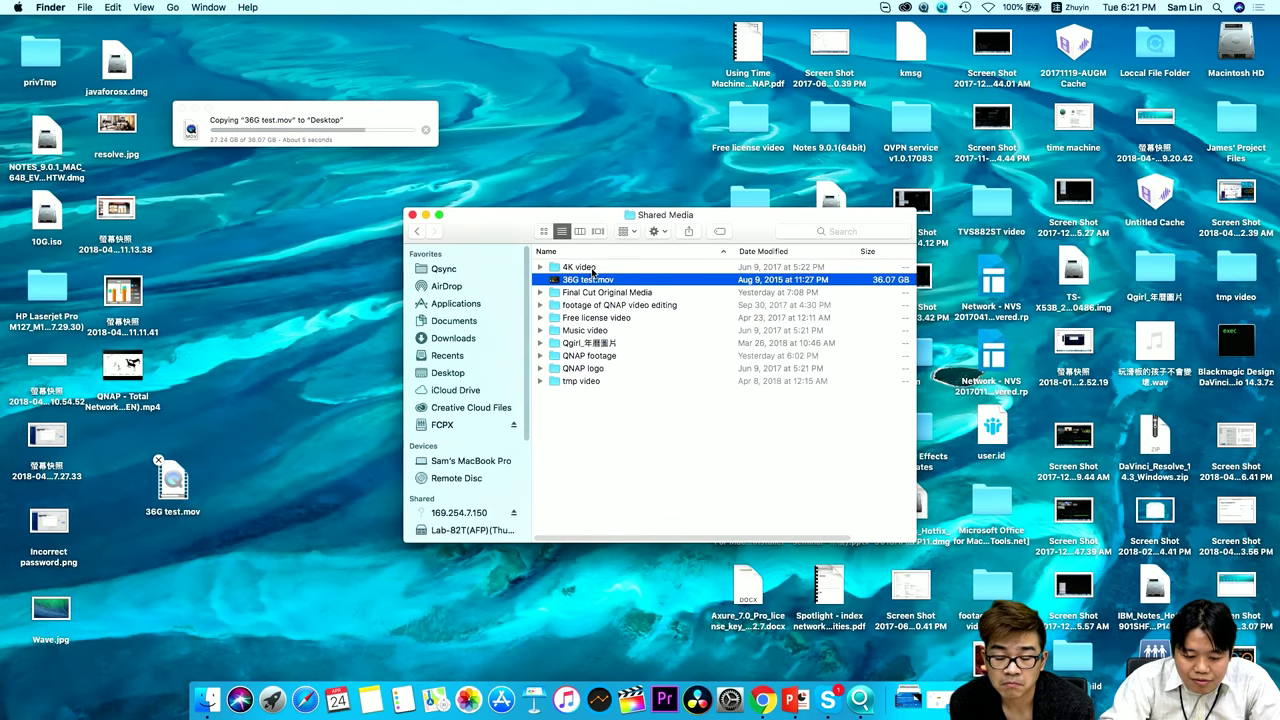
double_click(590, 268)
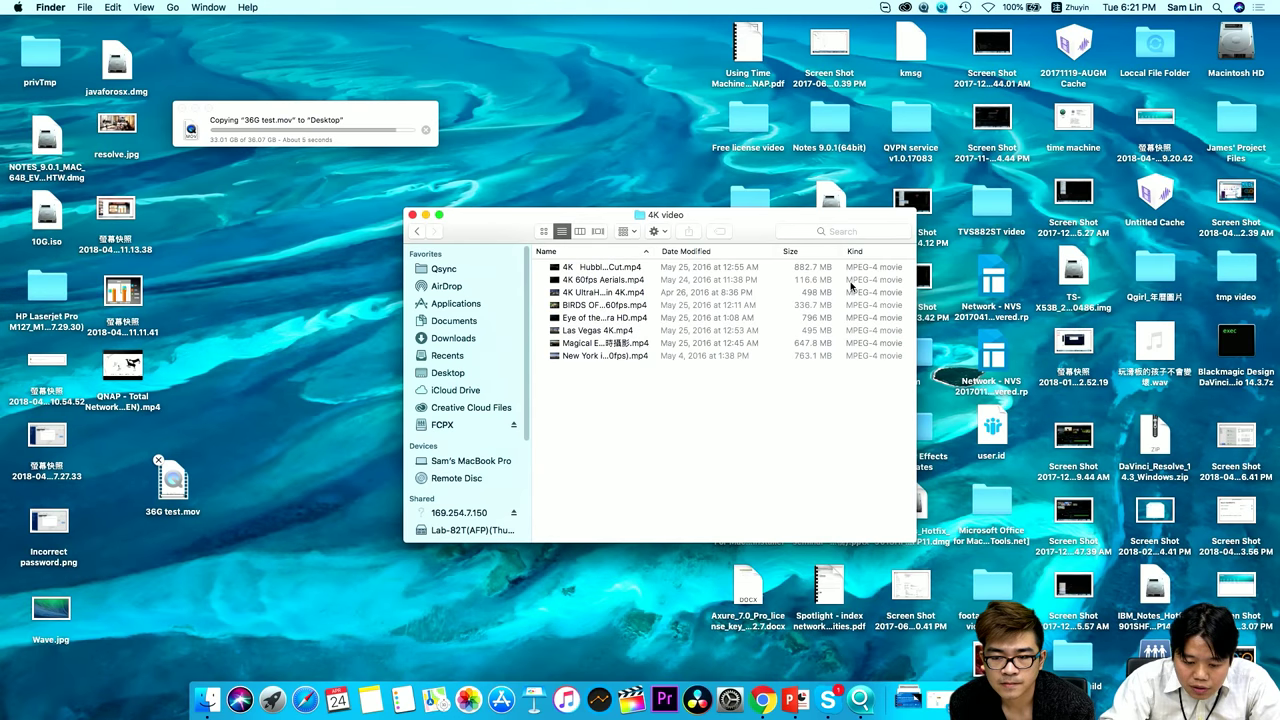
left_click(748, 268)
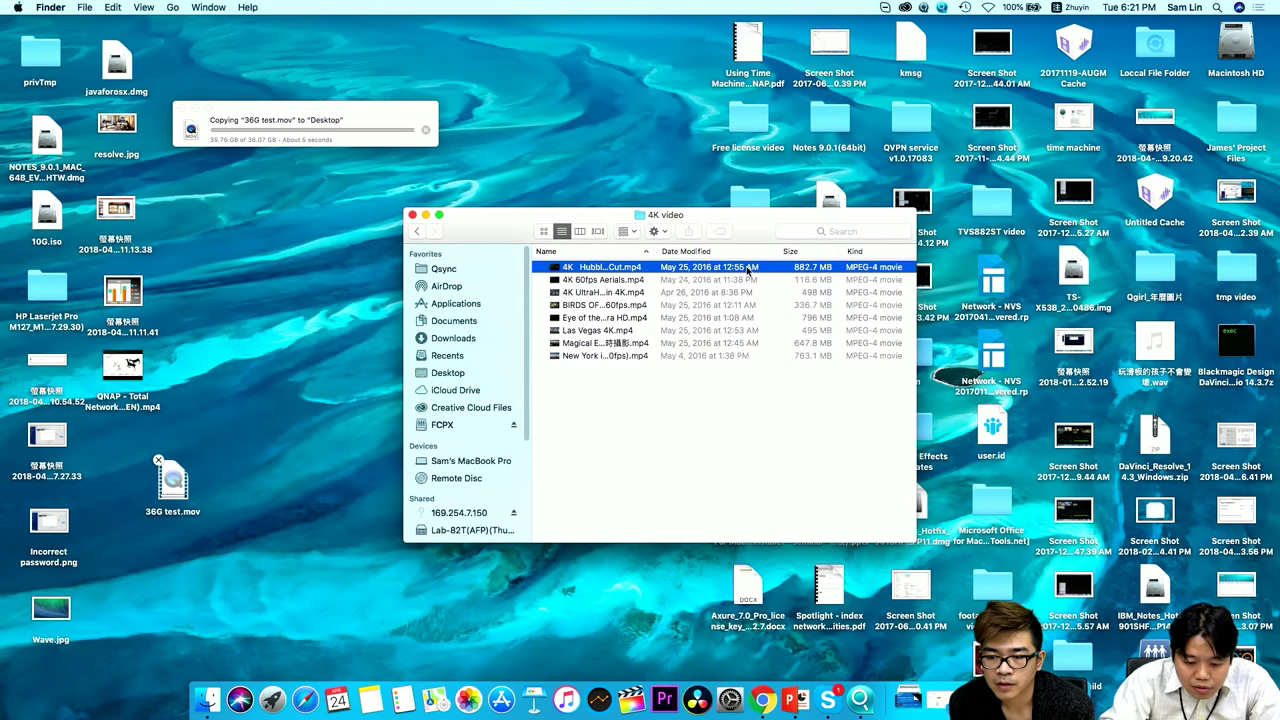
left_click_drag(707, 268, 322, 404)
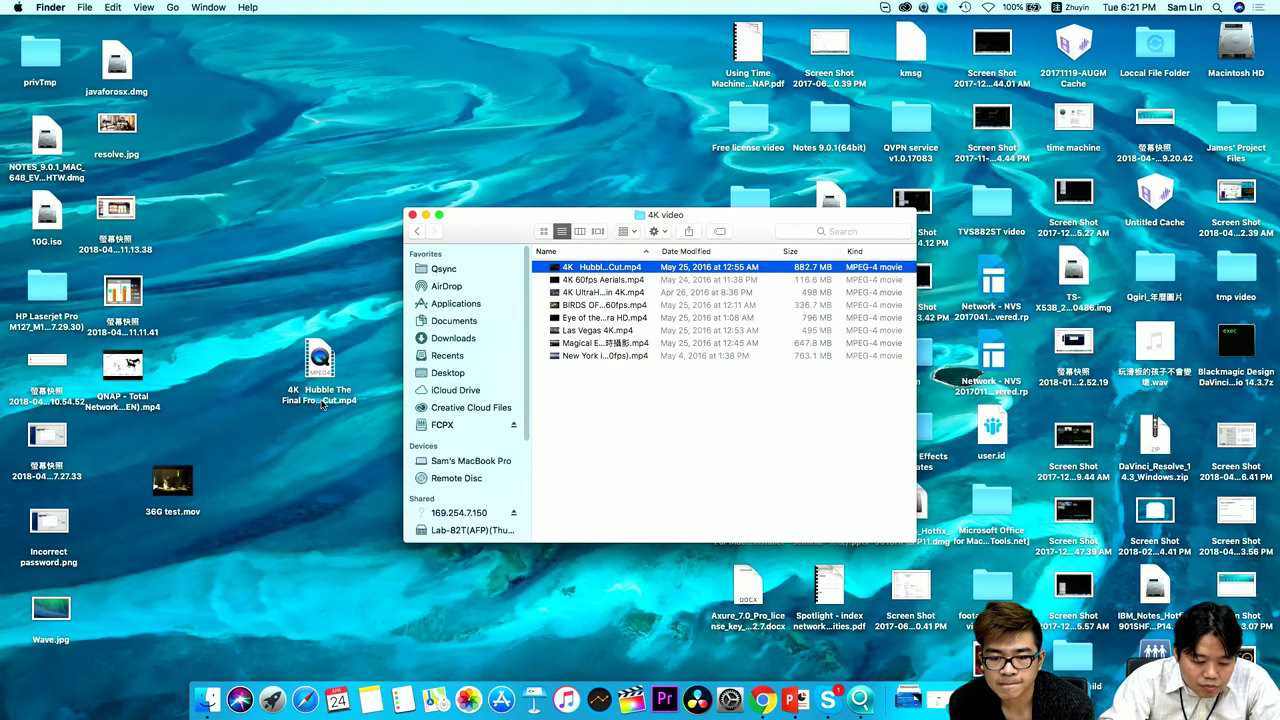
left_click(338, 250)
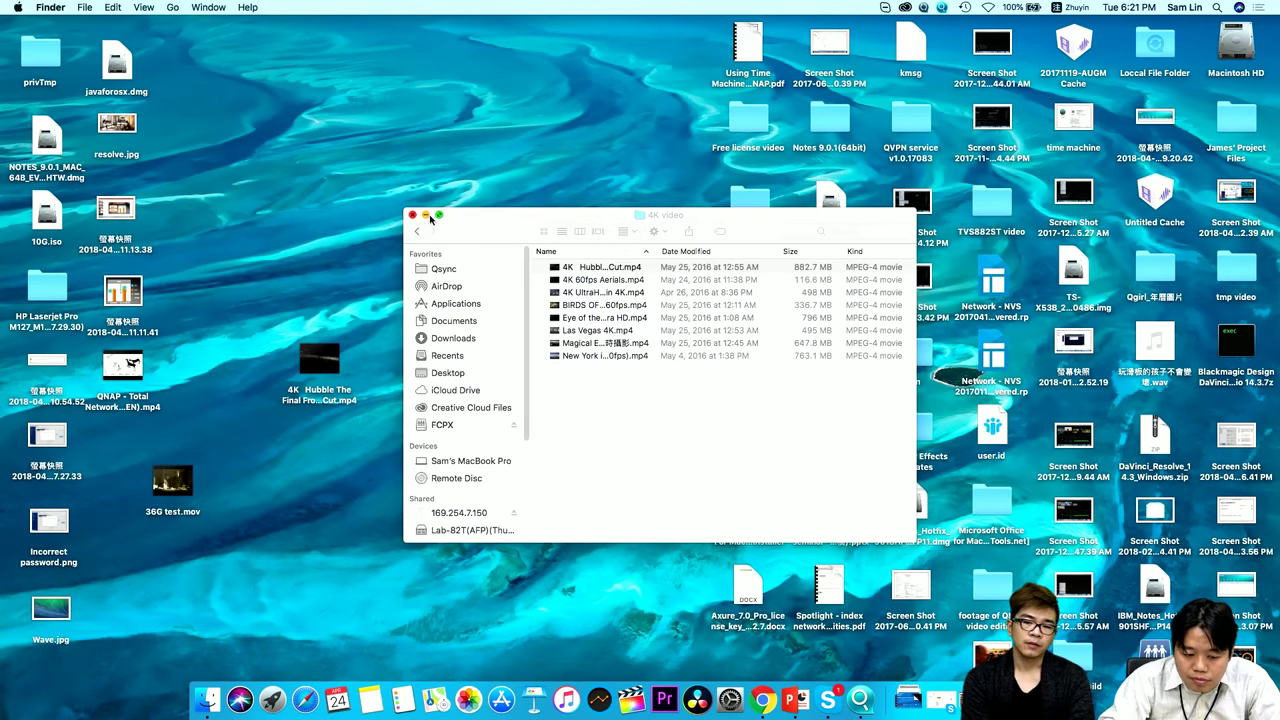
left_click(426, 216)
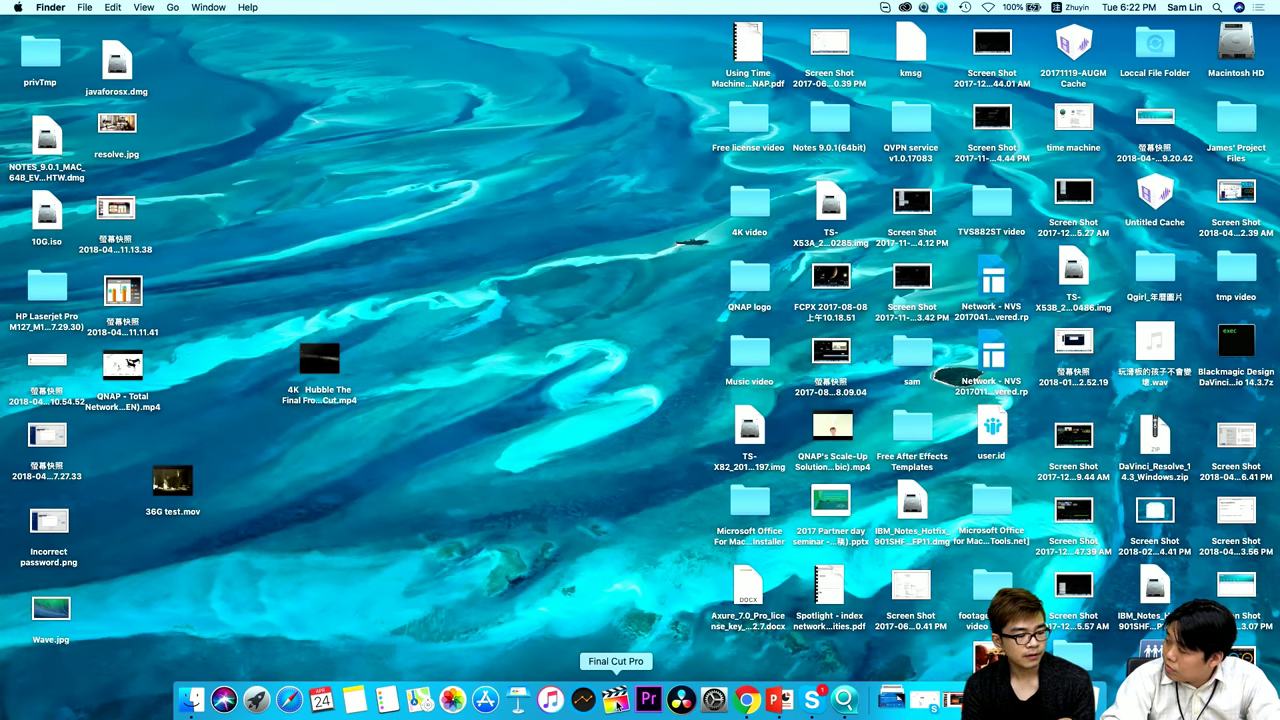
- Switch to Final Cut Pro and open the existing FCPX180423 library from the nested Library folder on the FCPX volume
left_click(616, 701)
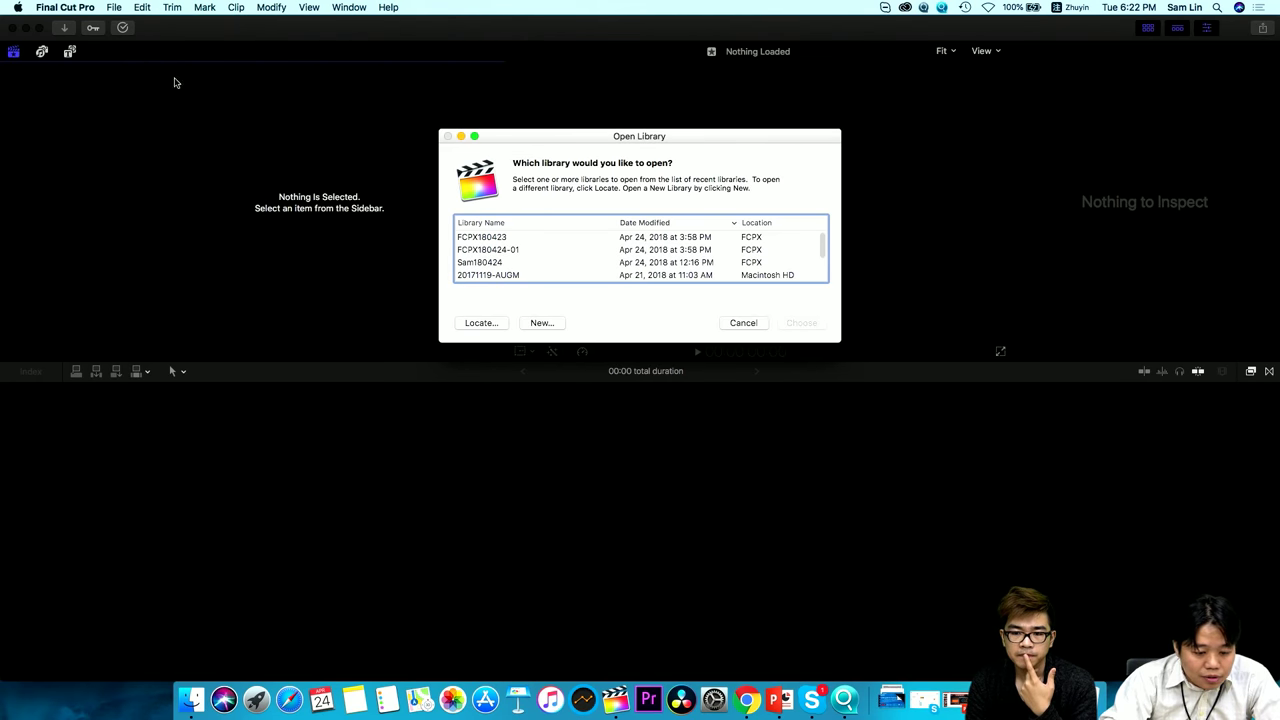
left_click_drag(606, 143, 603, 136)
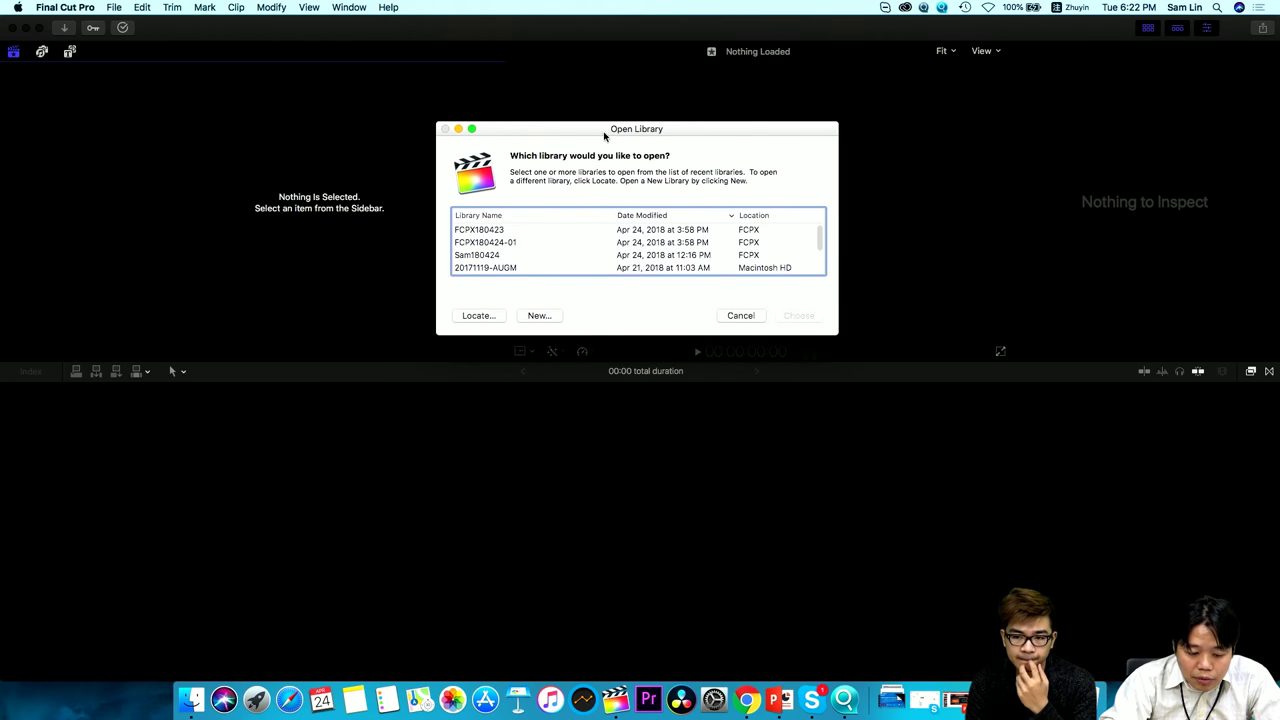
left_click(493, 317)
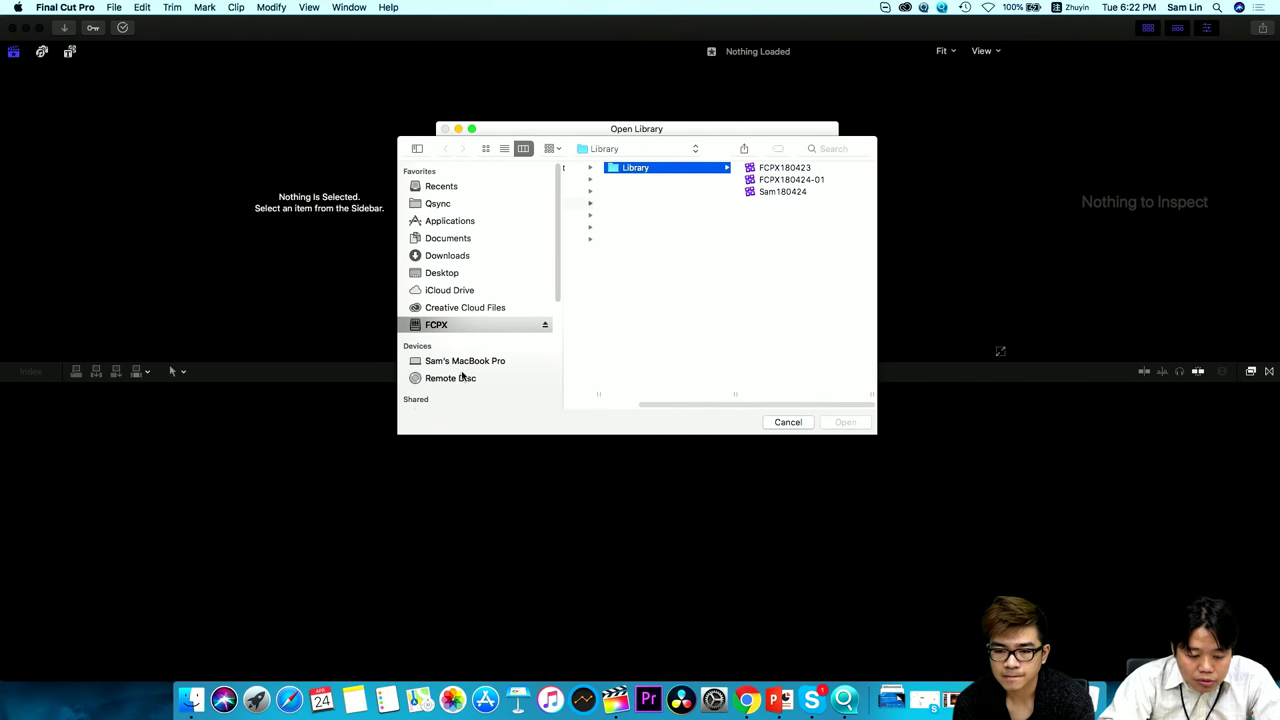
left_click(438, 325)
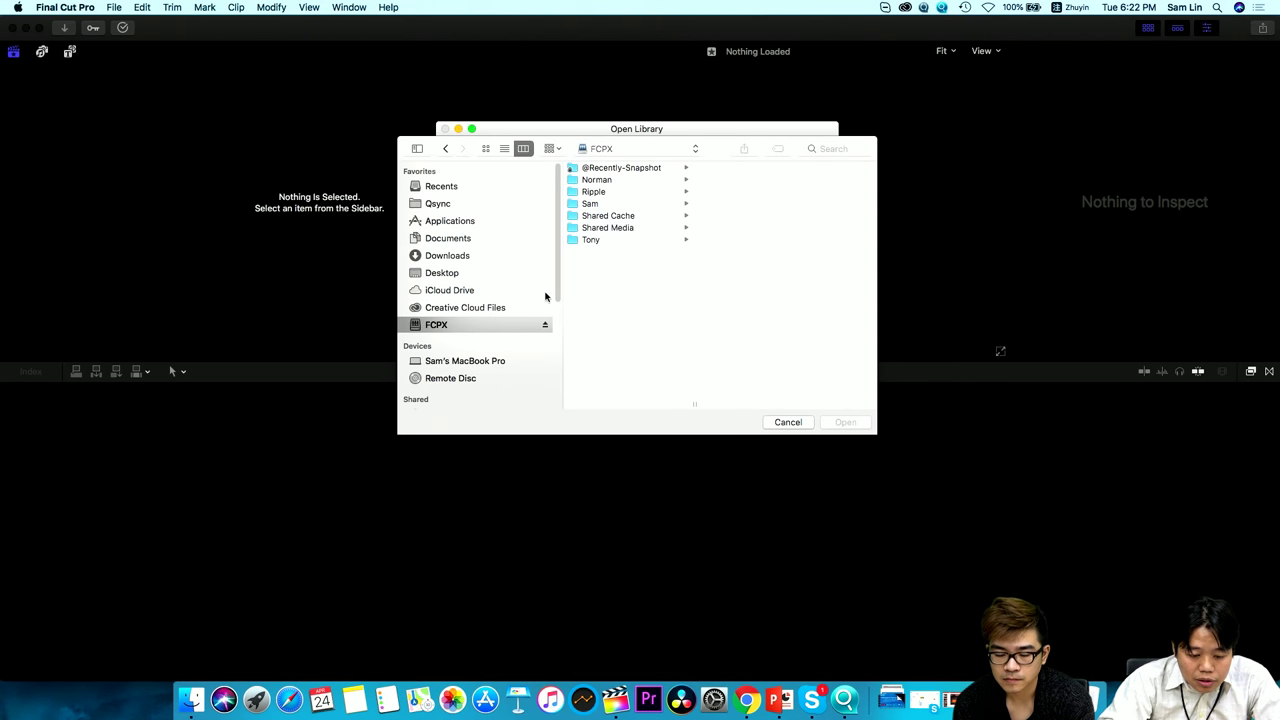
left_click(609, 203)
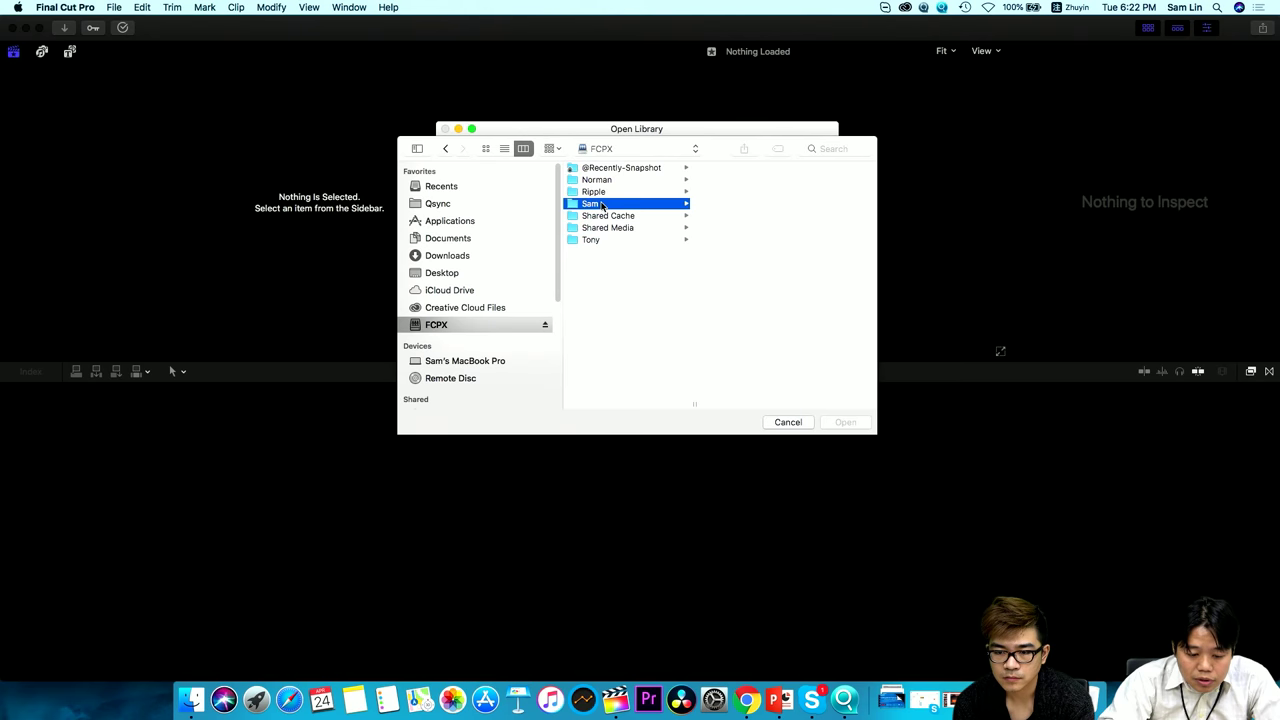
left_click(731, 168)
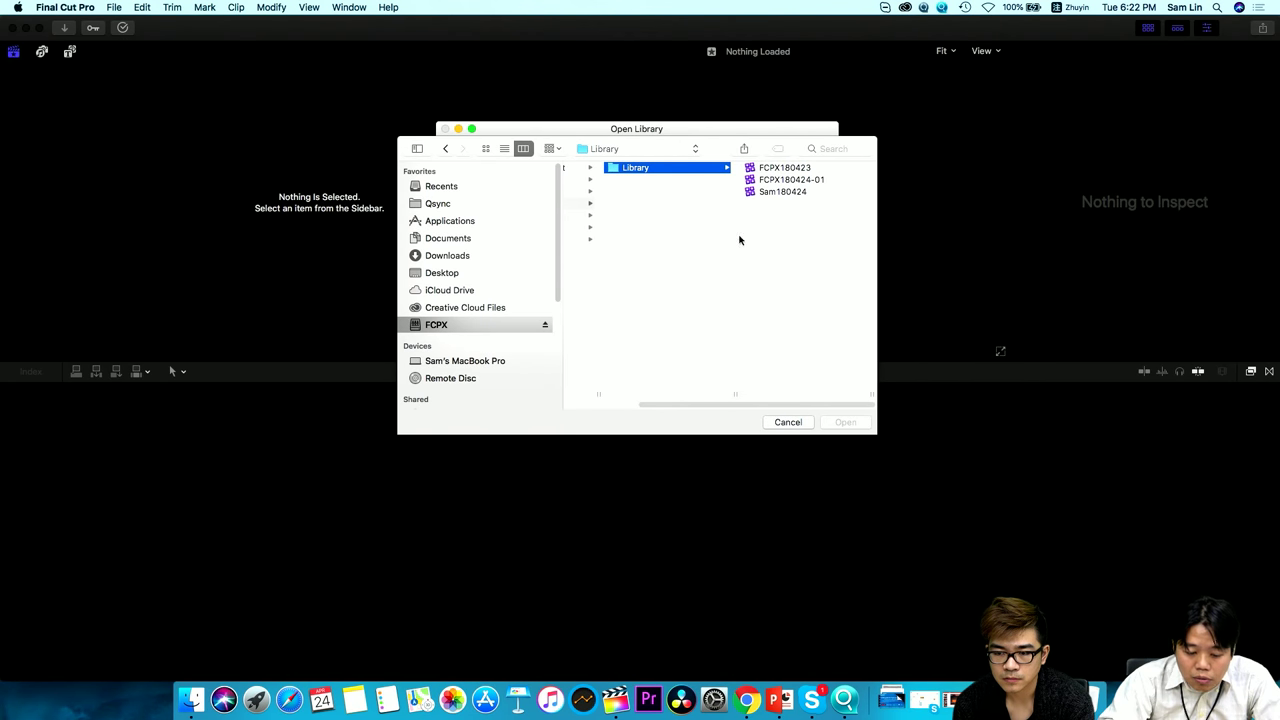
left_click(770, 181)
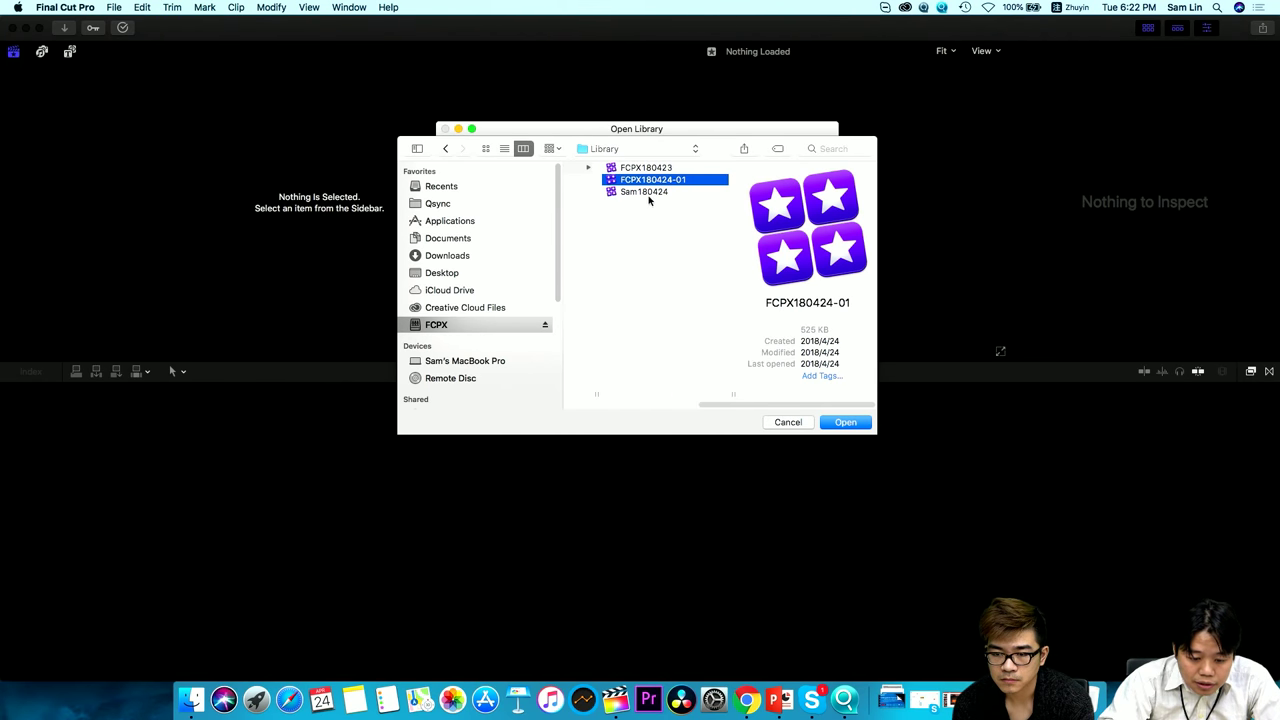
left_click(652, 169)
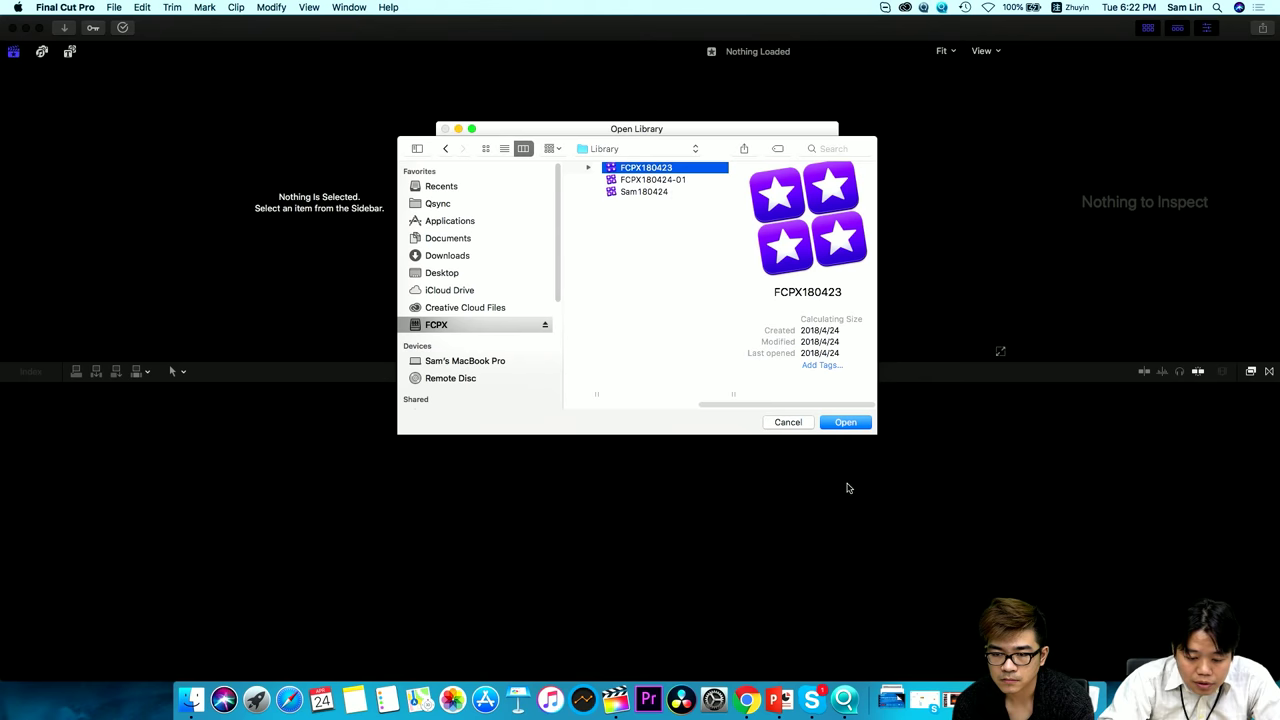
left_click(840, 424)
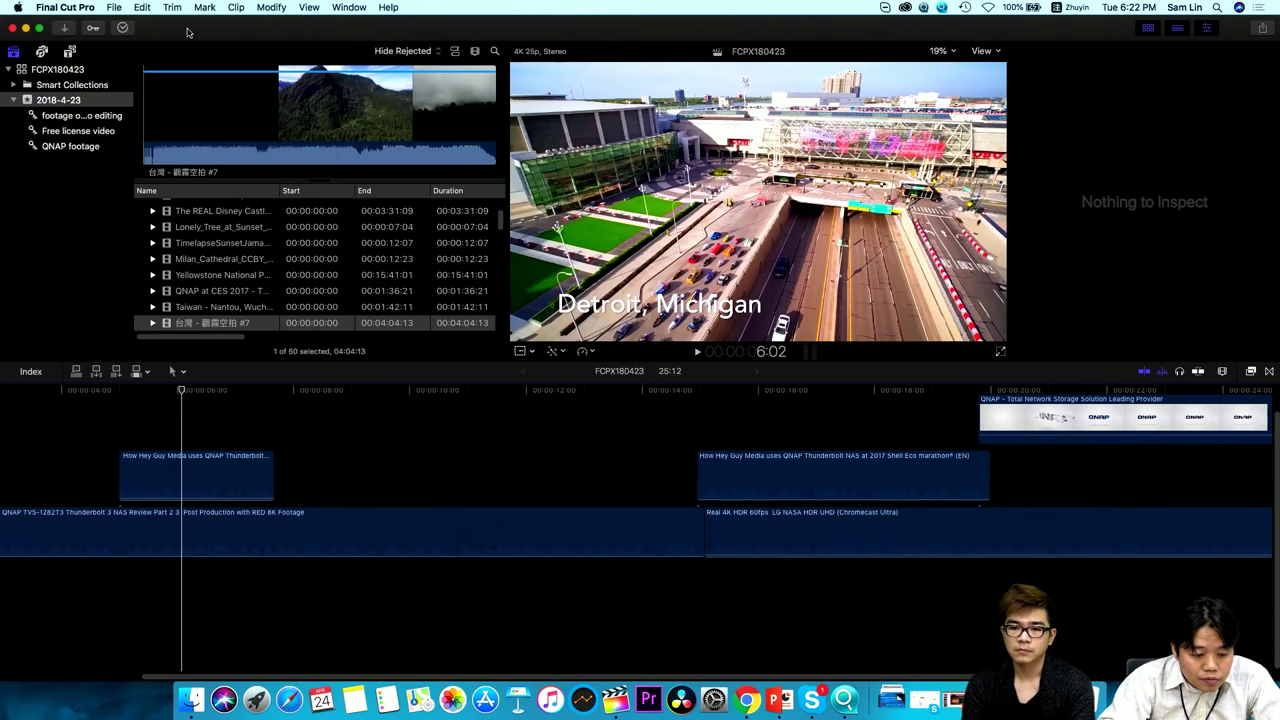
- Import all media from the QNAP footage folder into the existing 2018-4-23 event, leaving the files in place
left_click(115, 8)
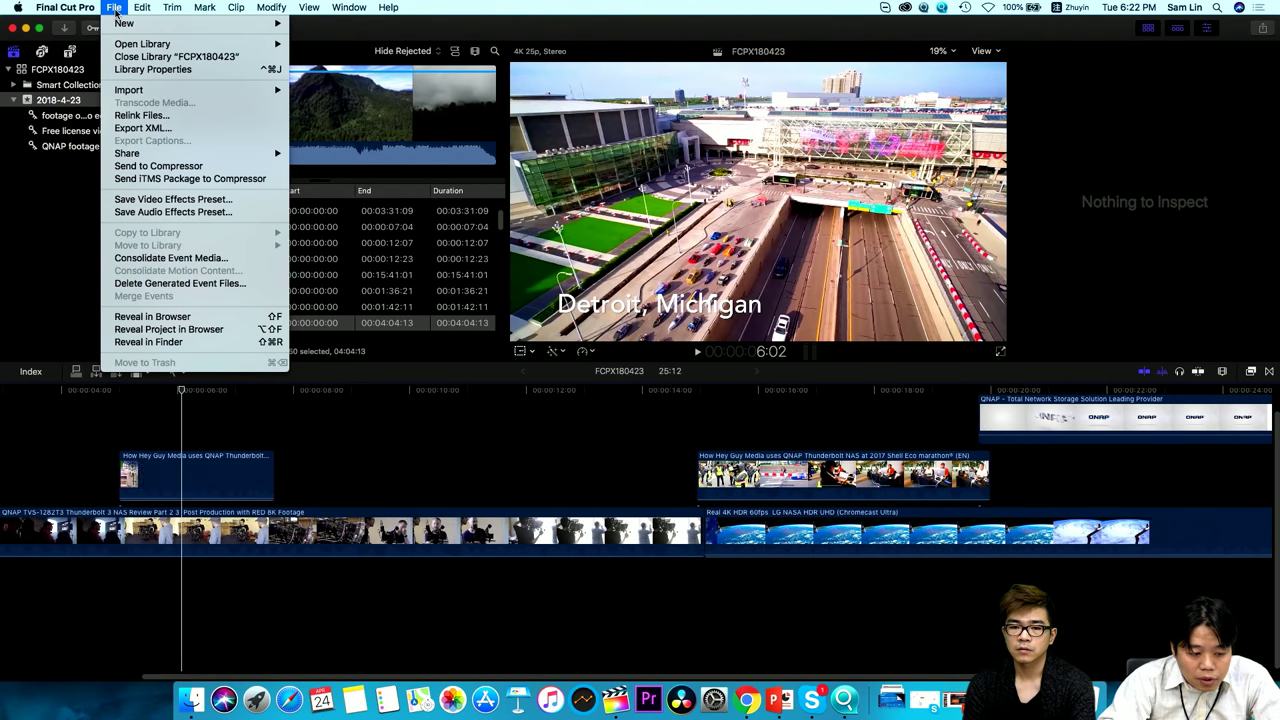
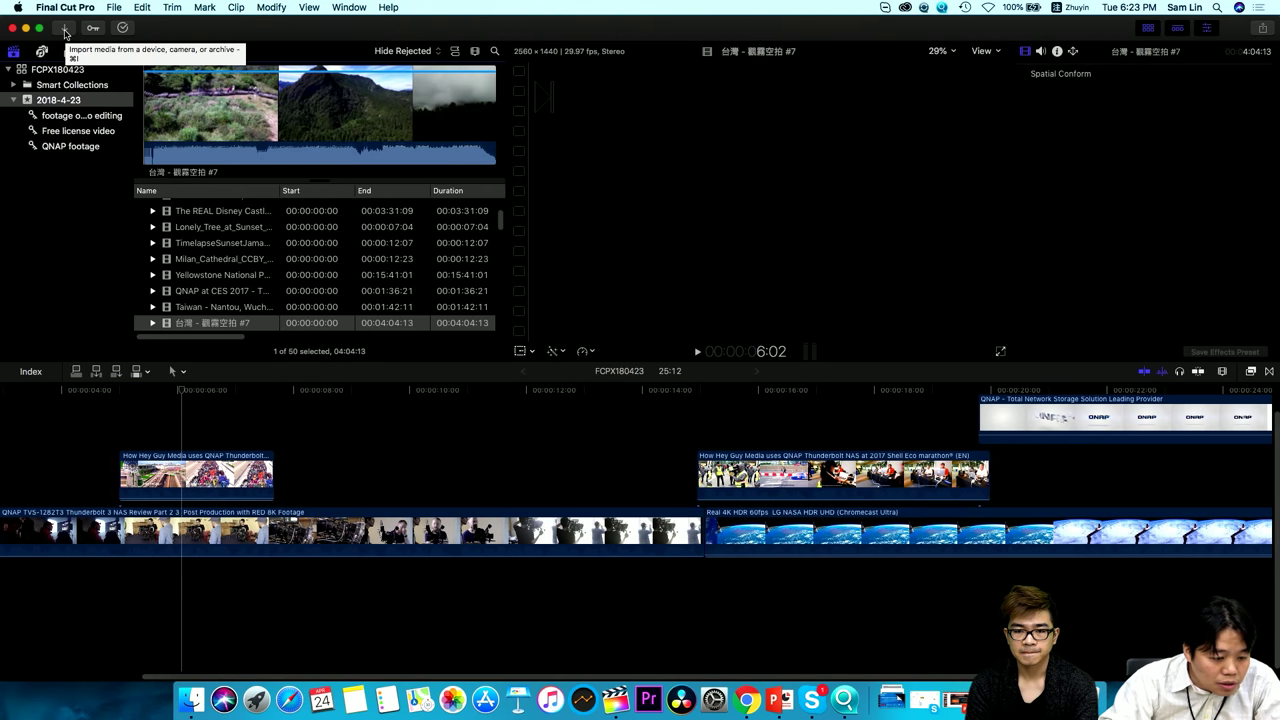
left_click(63, 28)
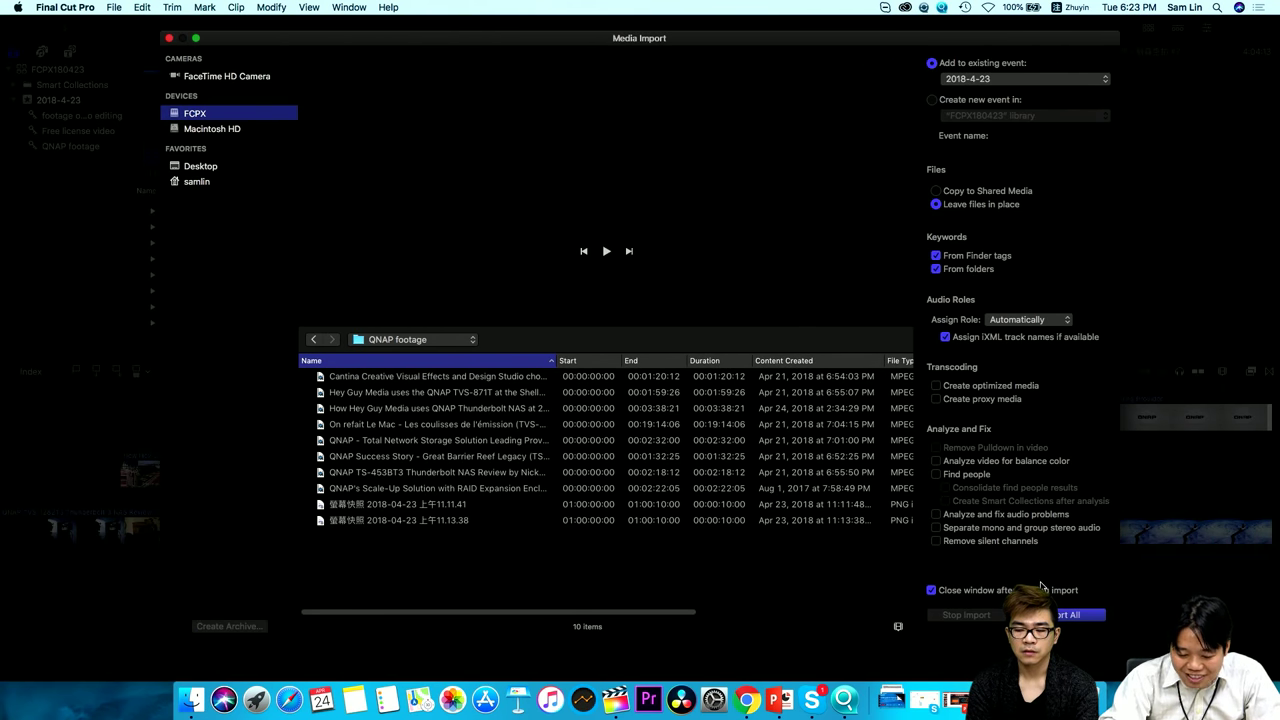
left_click(1098, 616)
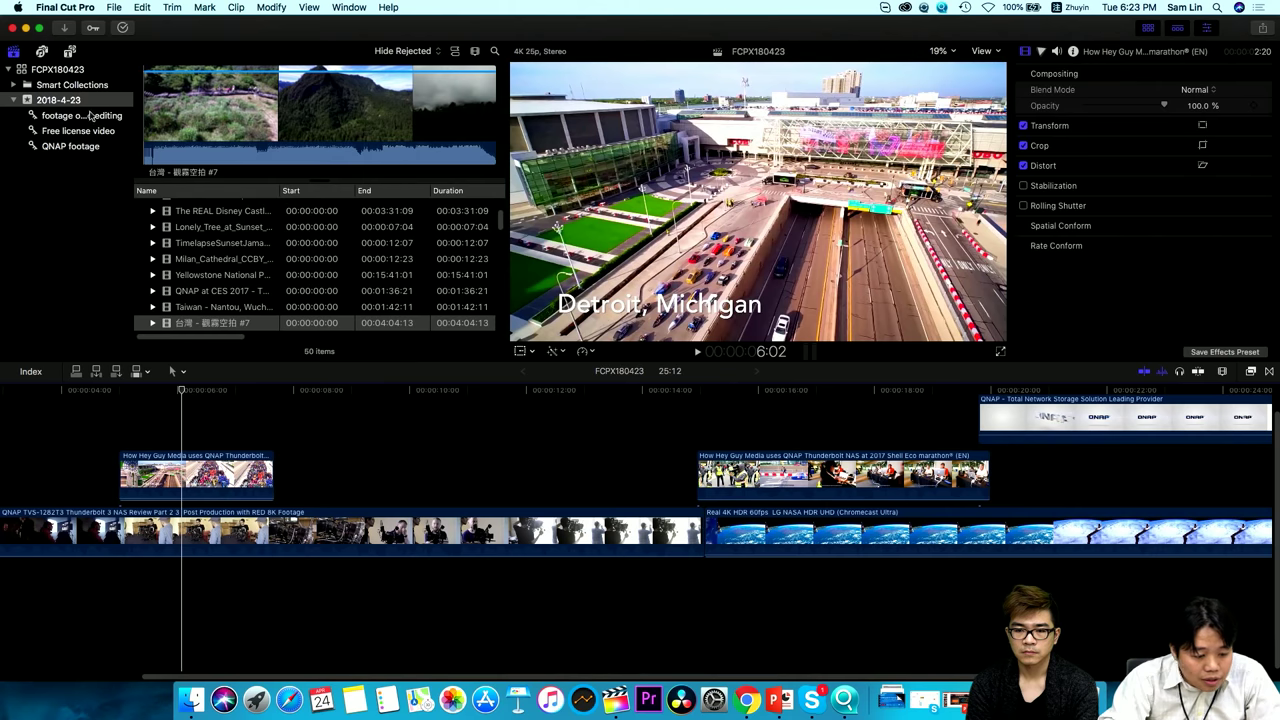
- Set the media storage location of library FCPX180423 to the Shared Media folder on the FCPX volume
left_click(62, 71)
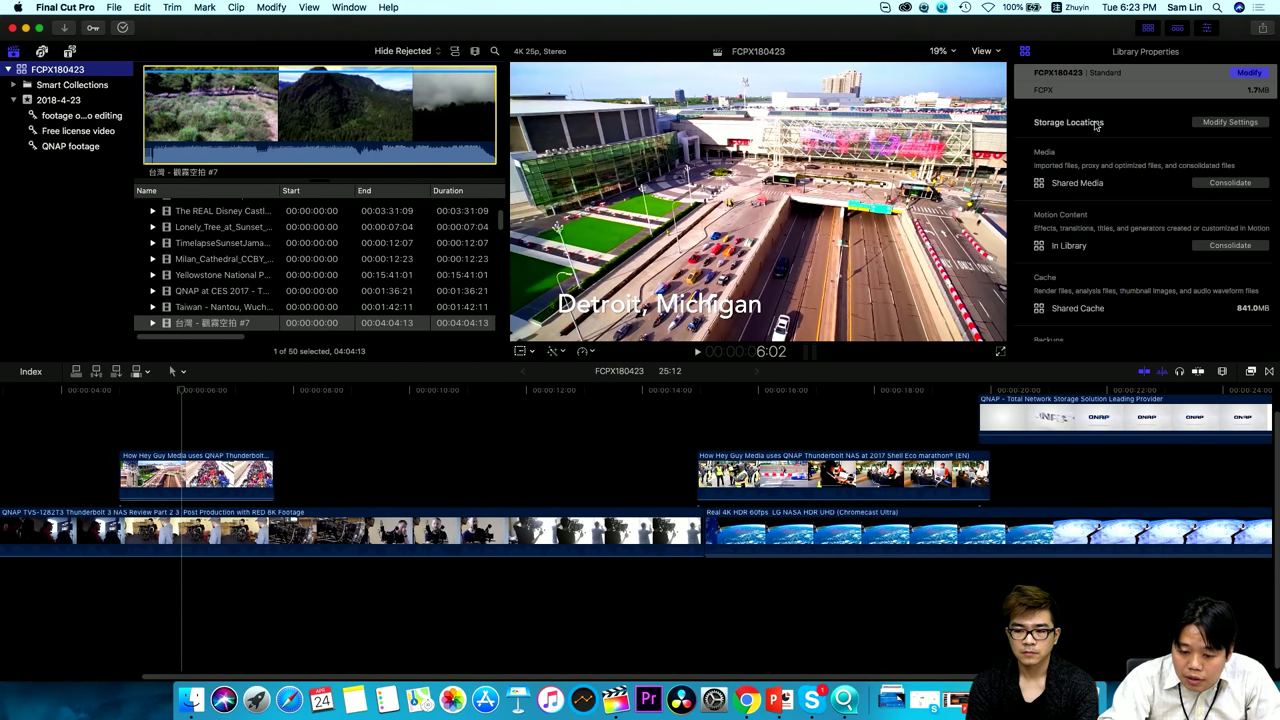
left_click(1226, 125)
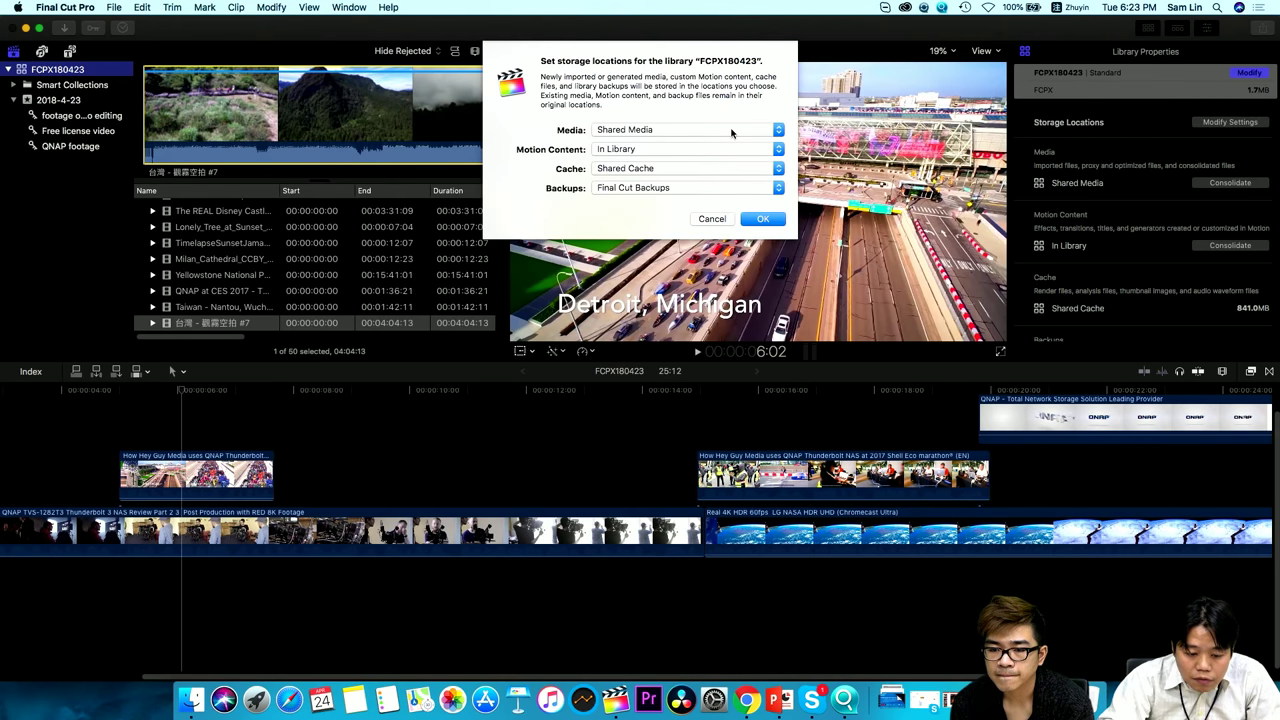
left_click(731, 130)
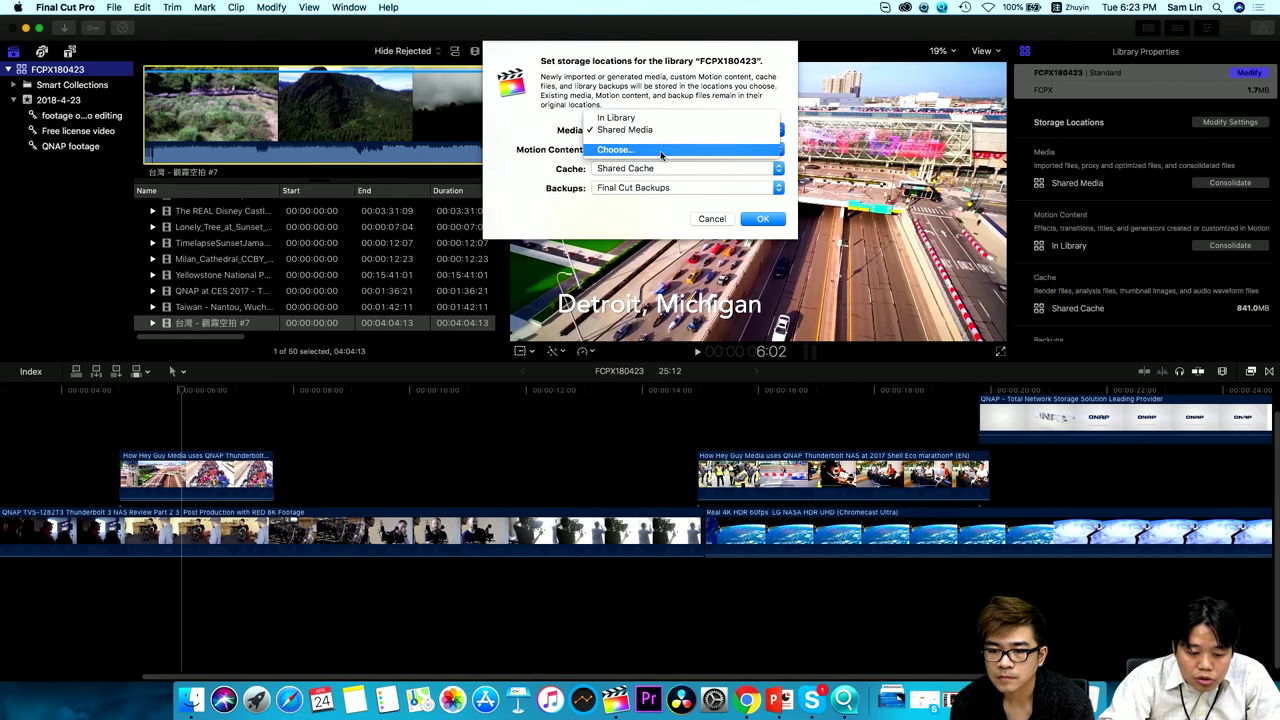
left_click(624, 149)
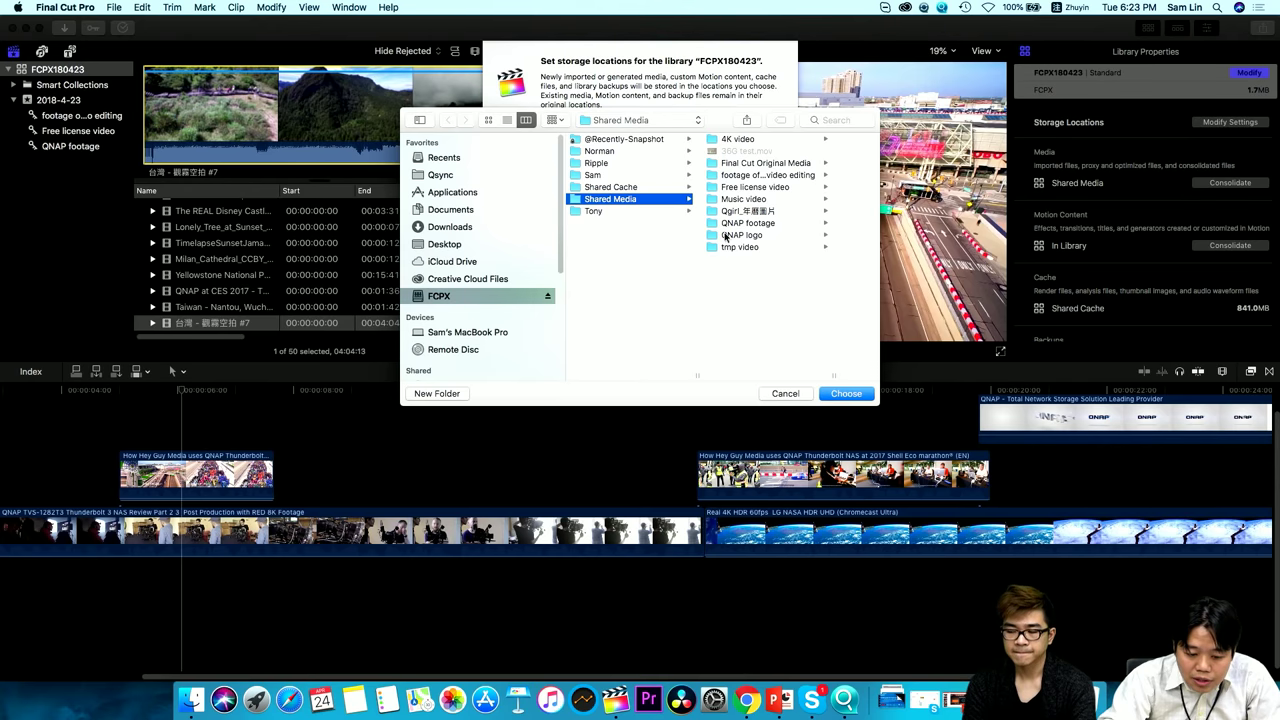
left_click(614, 188)
left_click(610, 199)
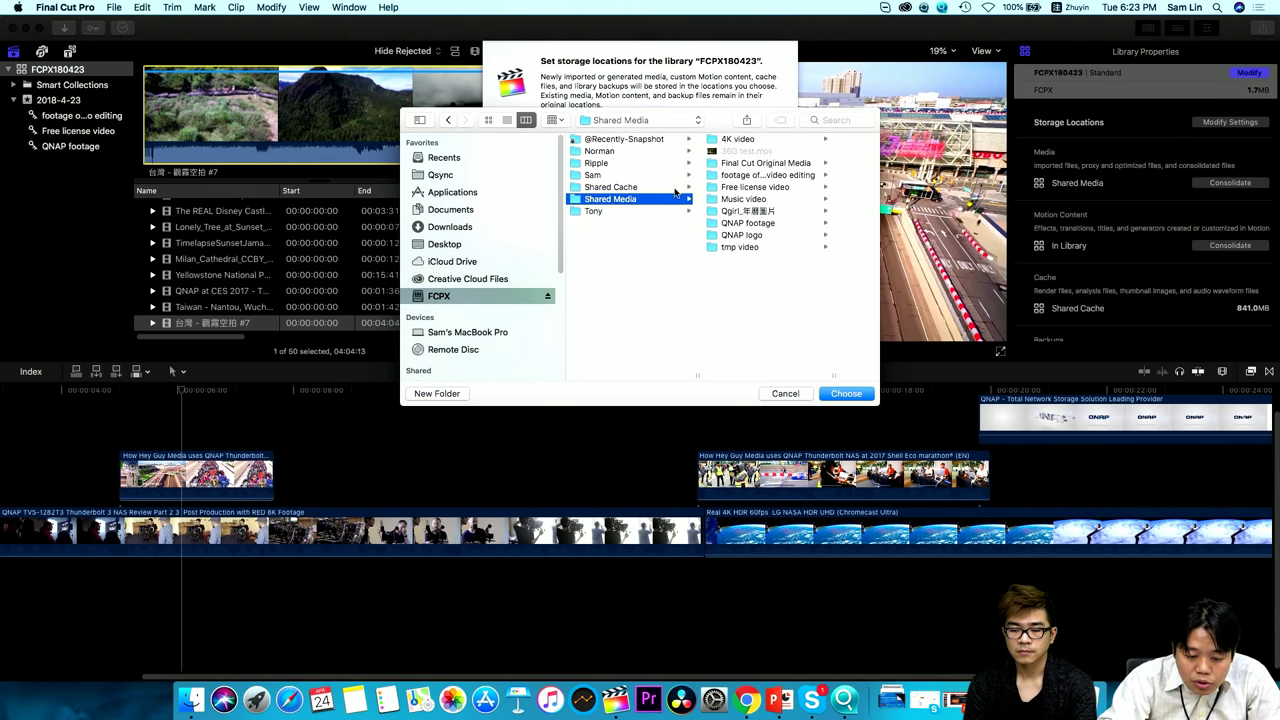
left_click(845, 394)
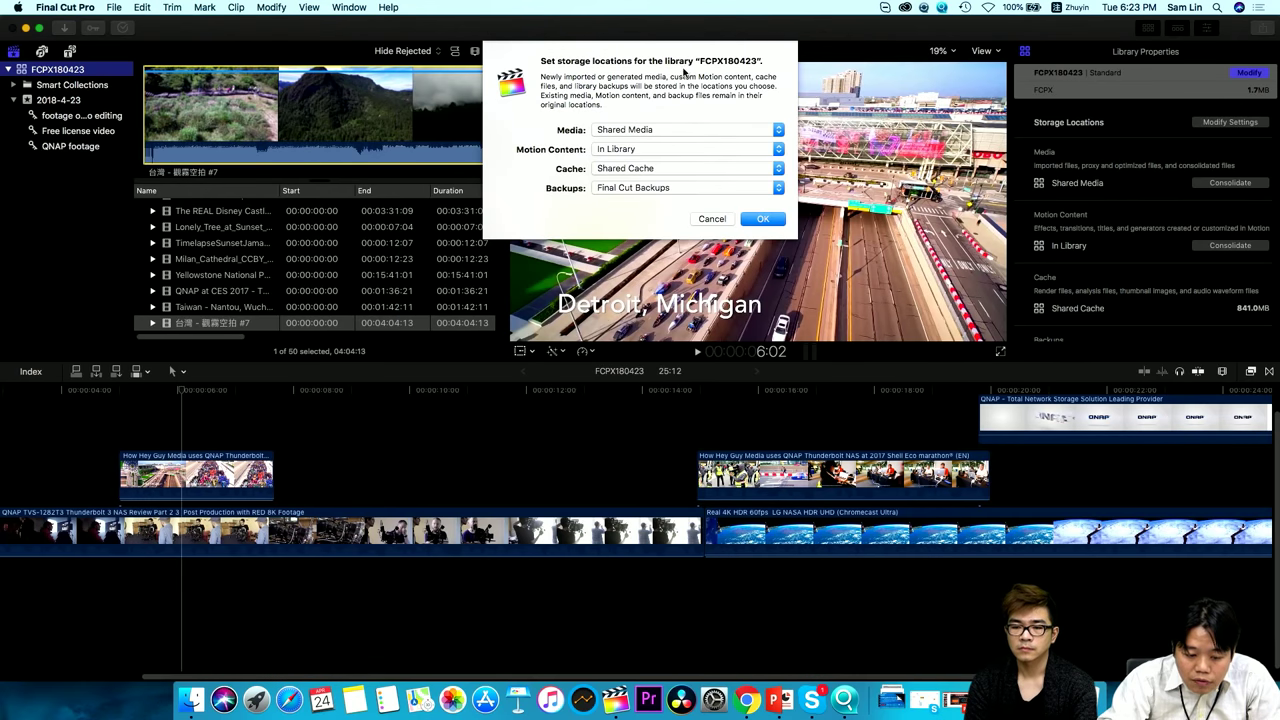
- Set the library's cache storage location to the Shared Cache folder on the FCPX volume
left_click(620, 170)
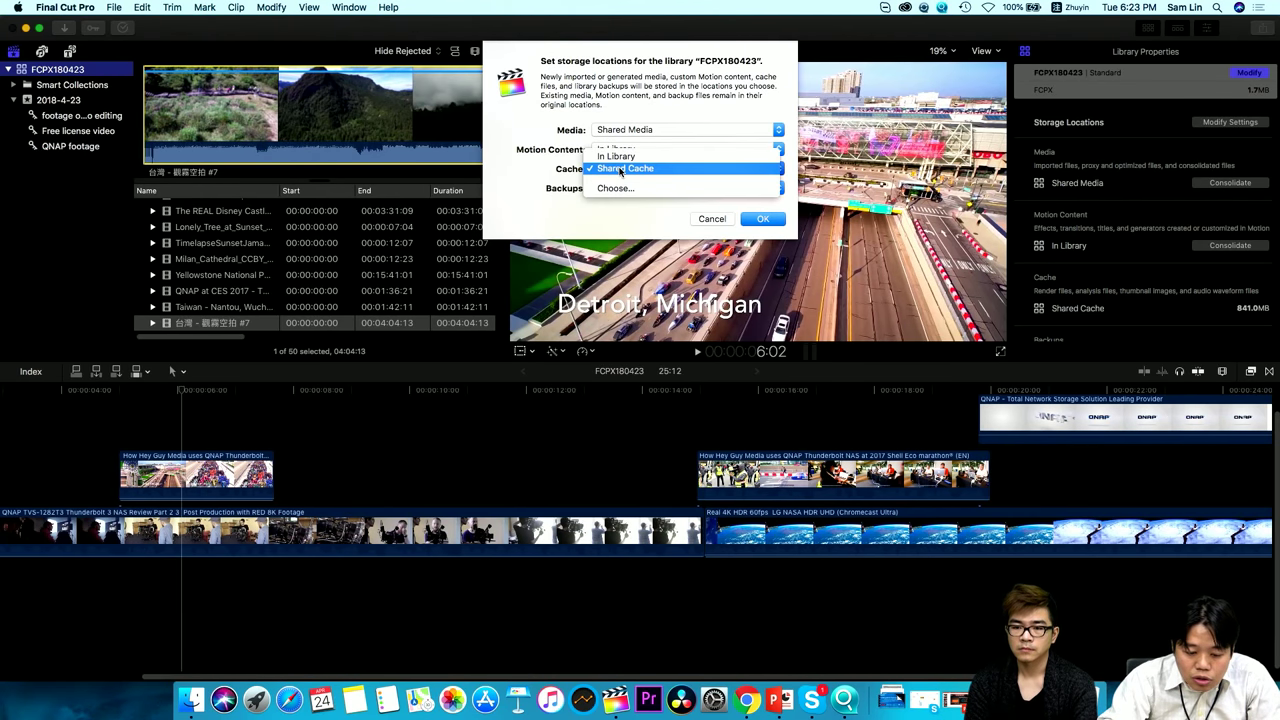
left_click(674, 189)
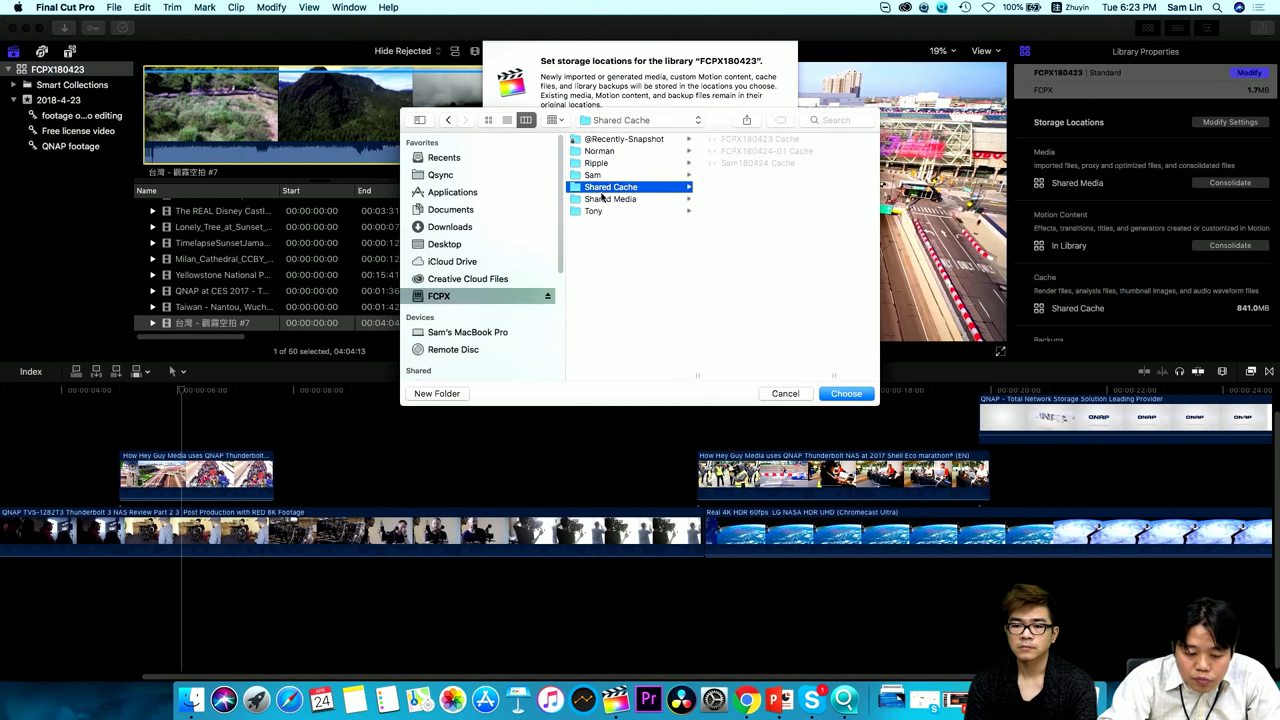
left_click(603, 176)
left_click(606, 188)
left_click(849, 395)
left_click(849, 395)
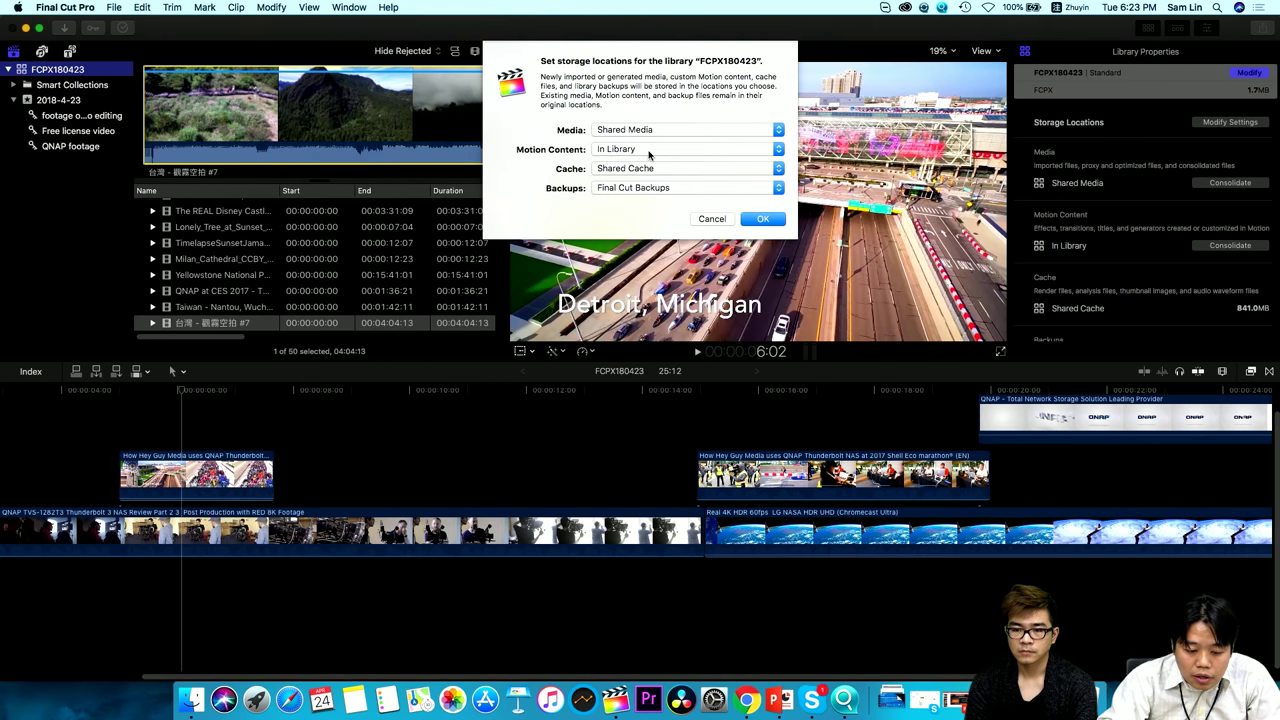
- Set the Motion Content location to In Library and apply the library's storage settings
left_click(648, 151)
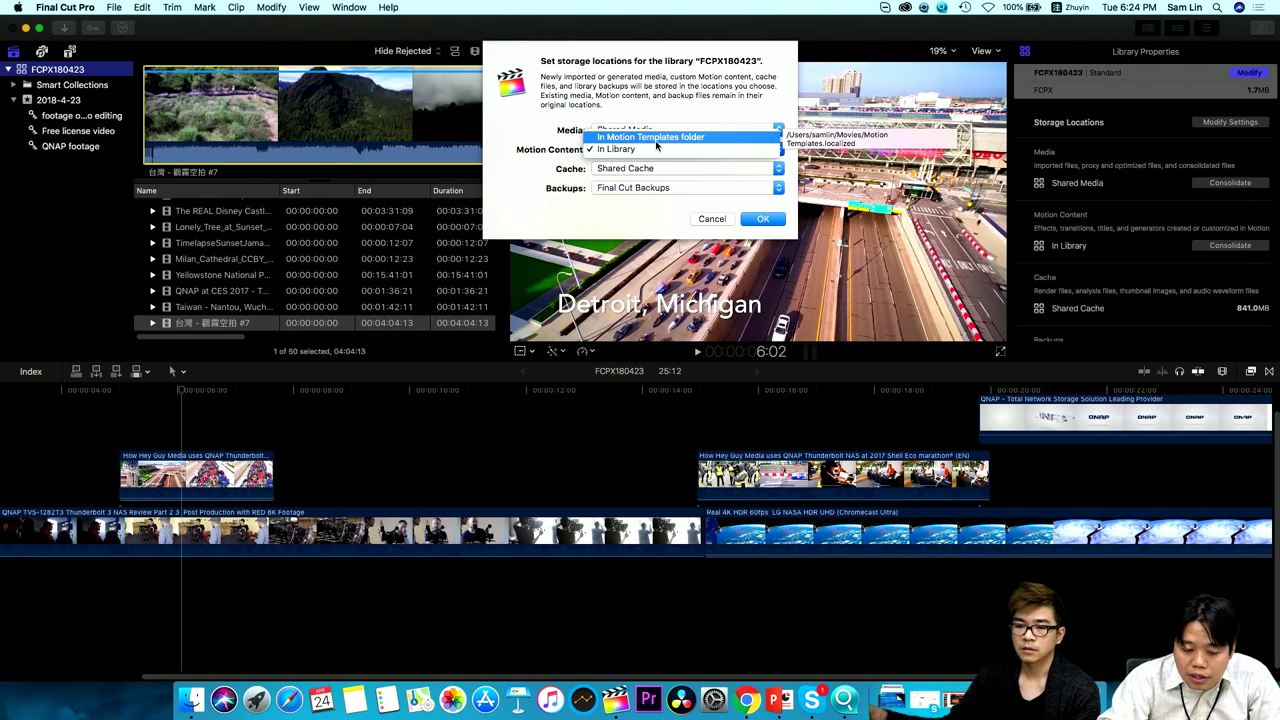
left_click(653, 150)
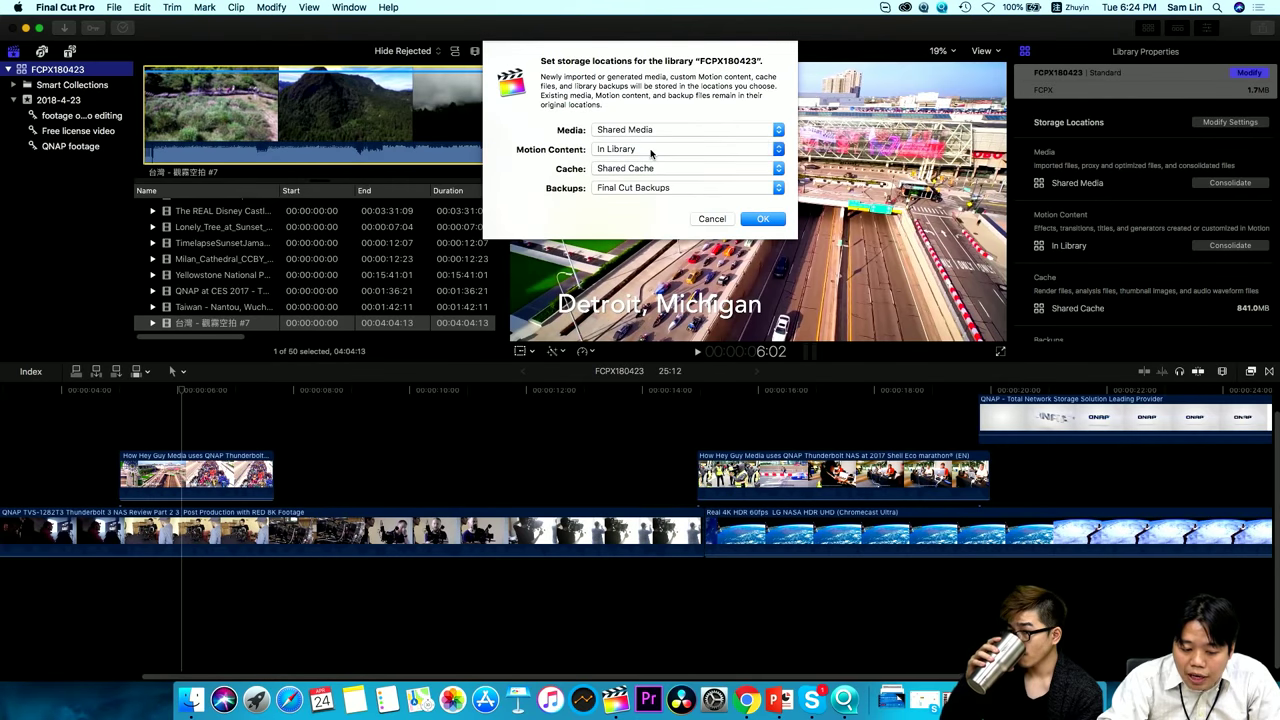
left_click(760, 219)
left_click(115, 8)
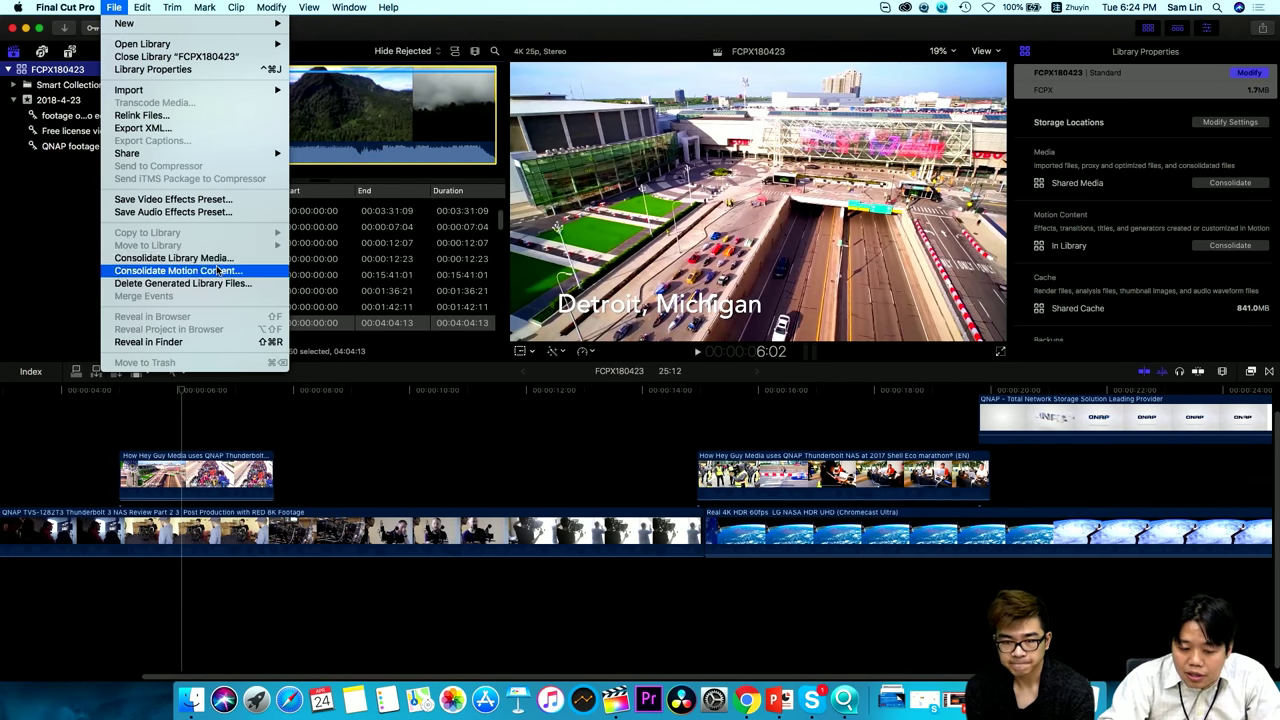
left_click(333, 38)
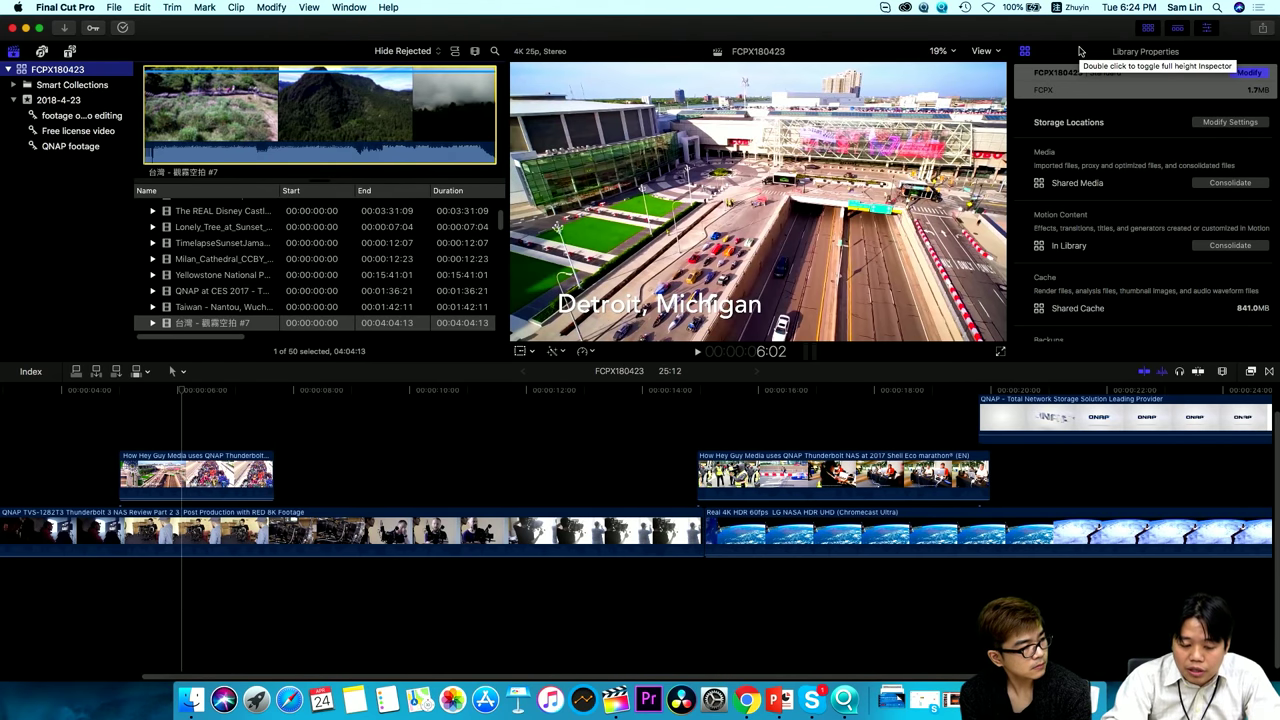
- Place the playhead at about 5:12 in the FCPX180423 timeline and play the project from there
left_click_drag(140, 386, 316, 510)
left_click(148, 389)
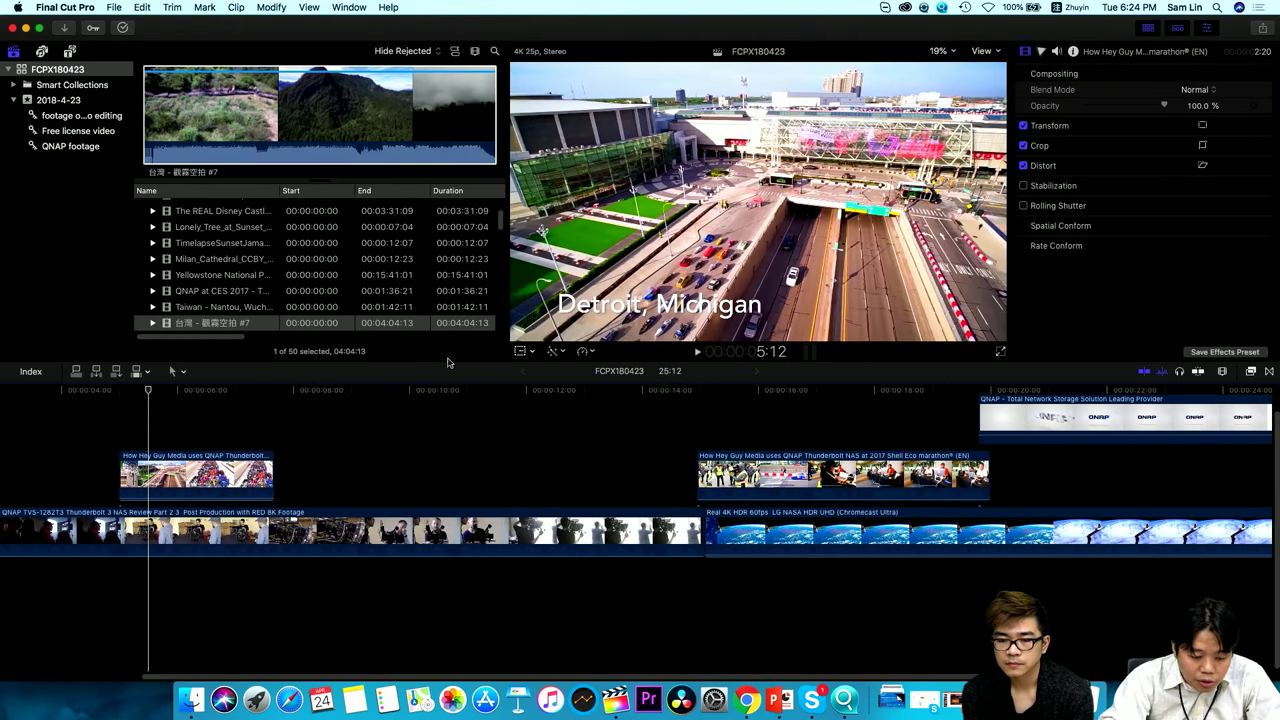
left_click(699, 352)
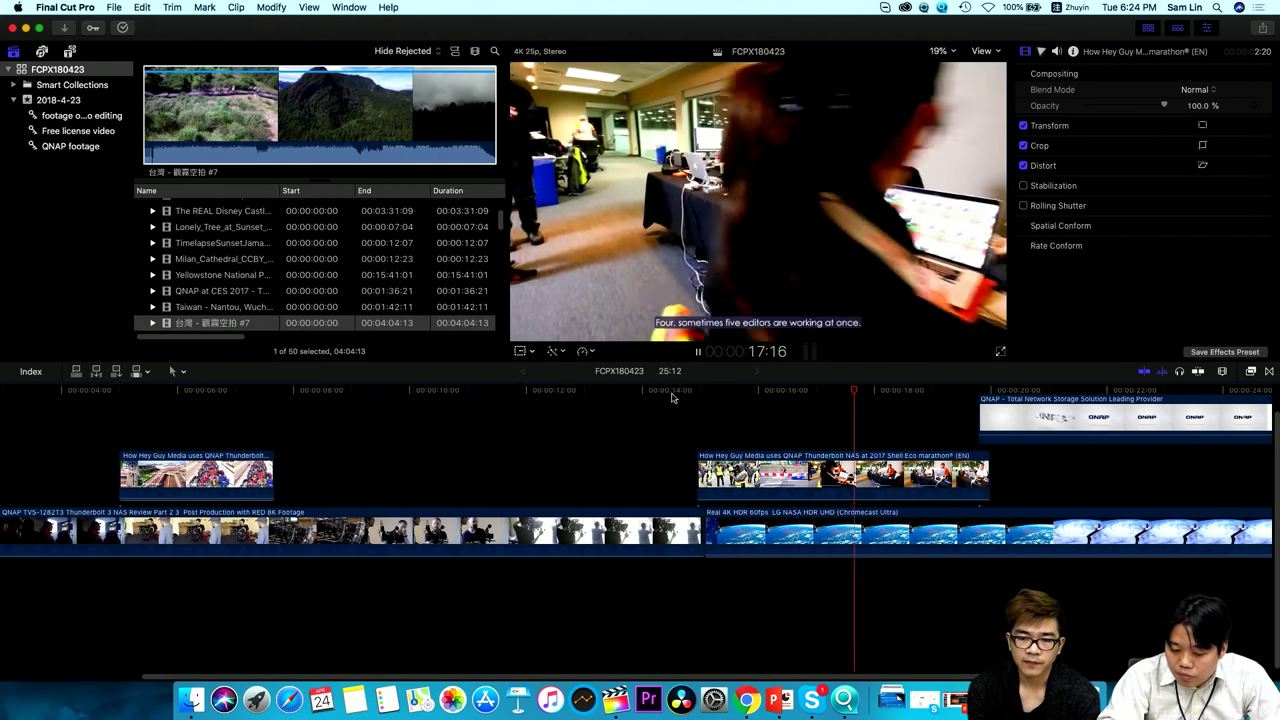
- Place the playhead at about 20:18 in the FCPX180423 timeline, within the QNAP storage solution clip
scroll(685, 425, "up", 2)
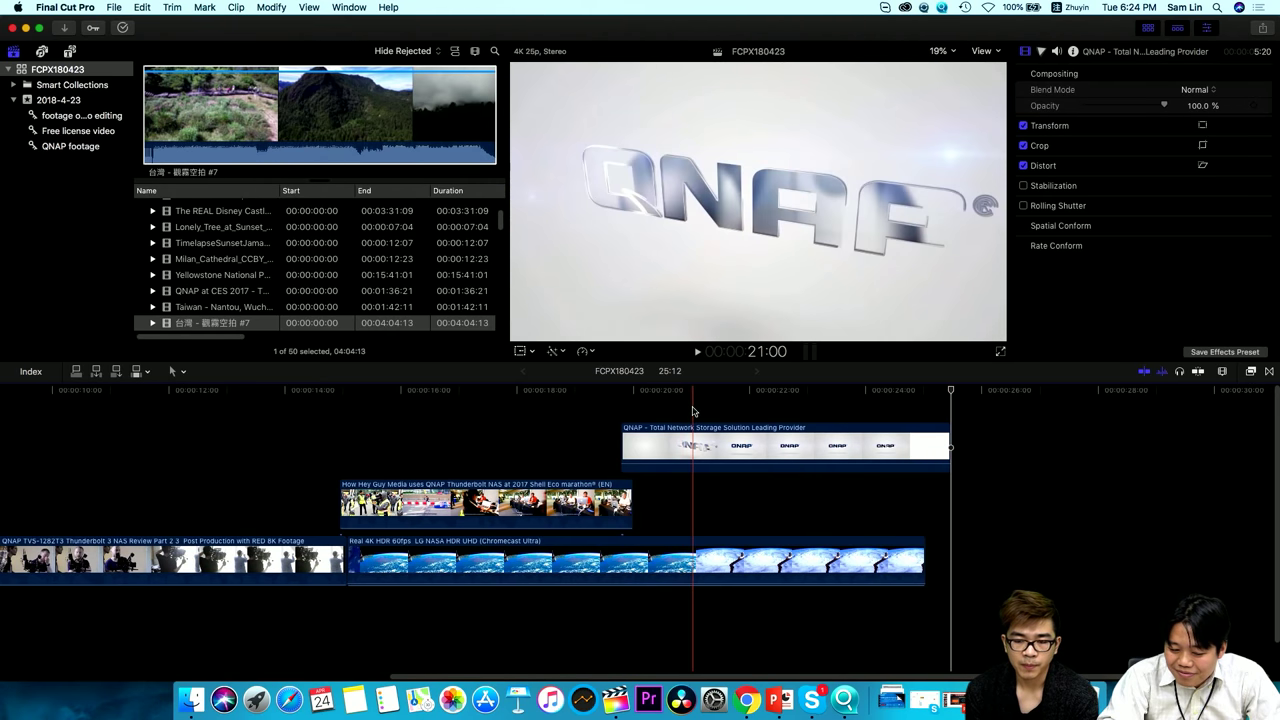
left_click(675, 411)
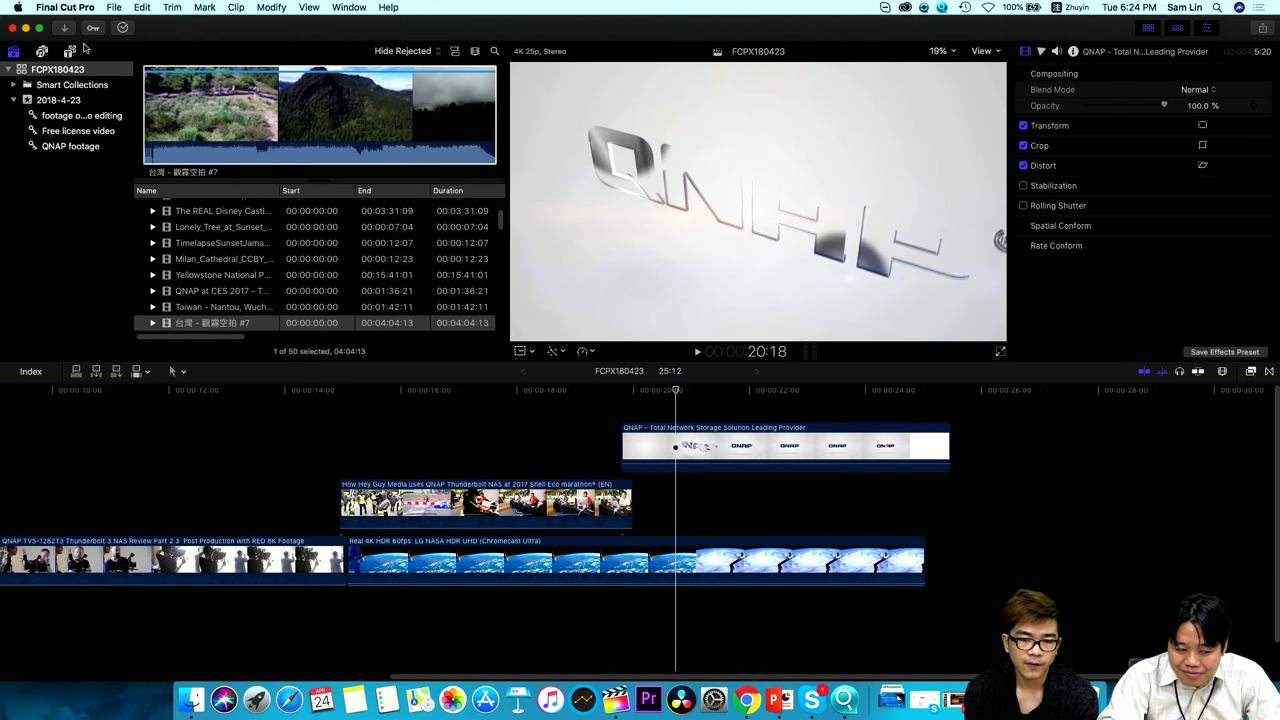
left_click(25, 28)
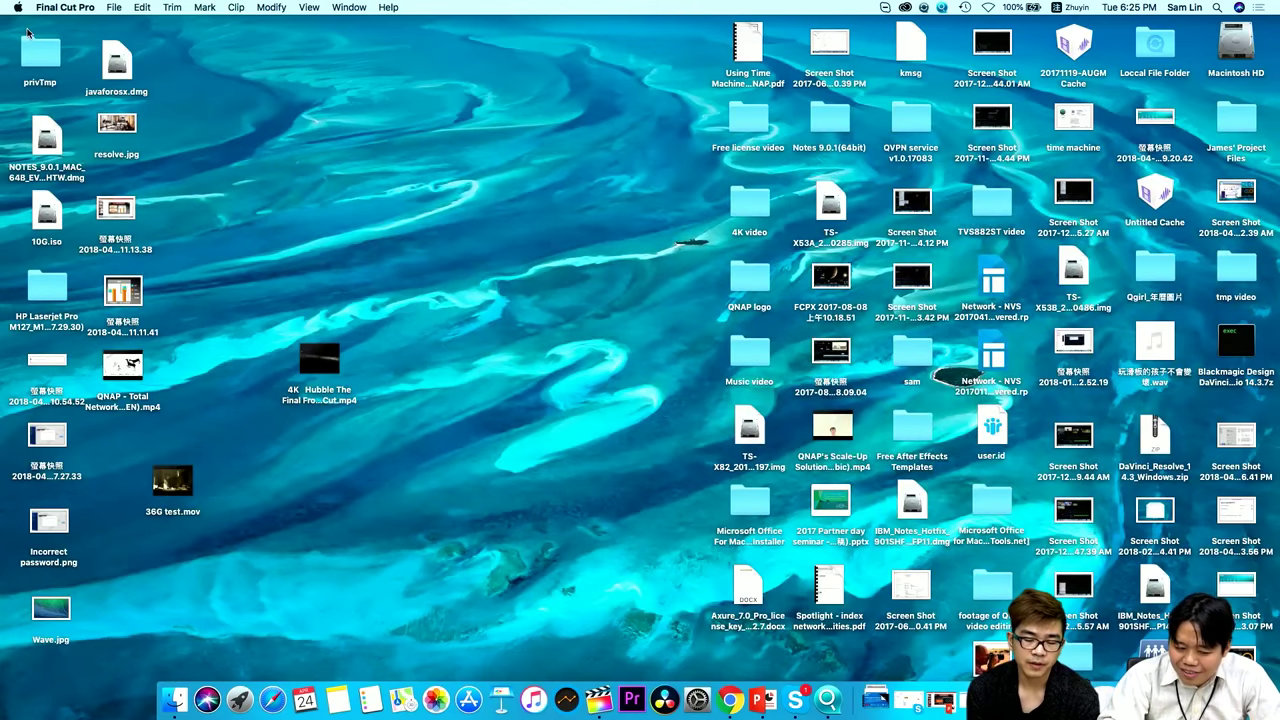
left_click(508, 254)
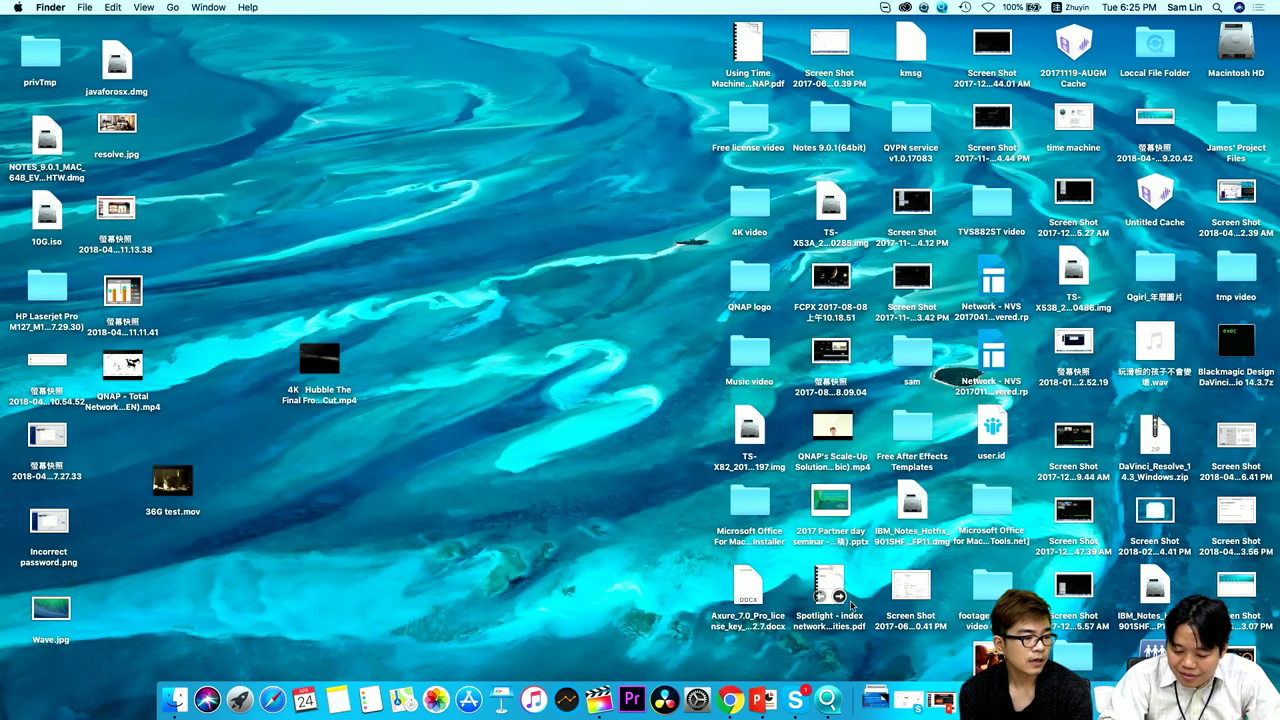
left_click(603, 700)
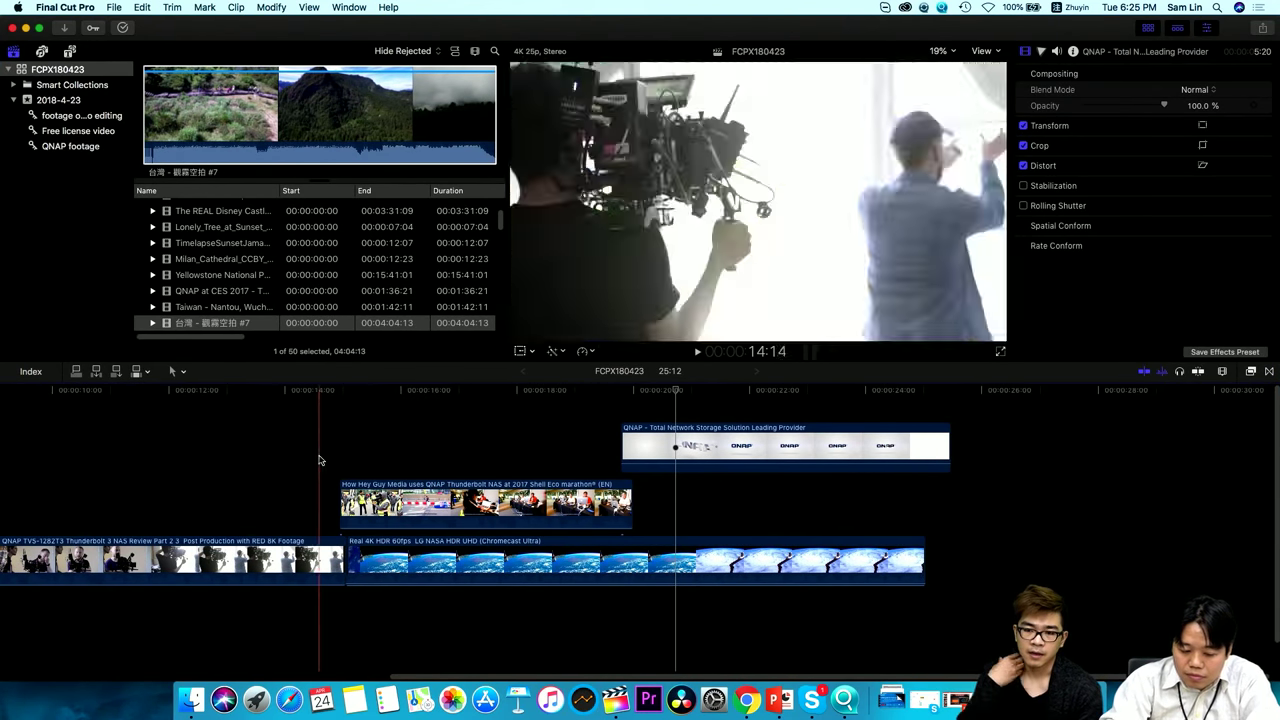
- Move the playhead to about 15:09 in the FCPX180423 timeline, near the start of the Shell Eco marathon clip
left_click(366, 396)
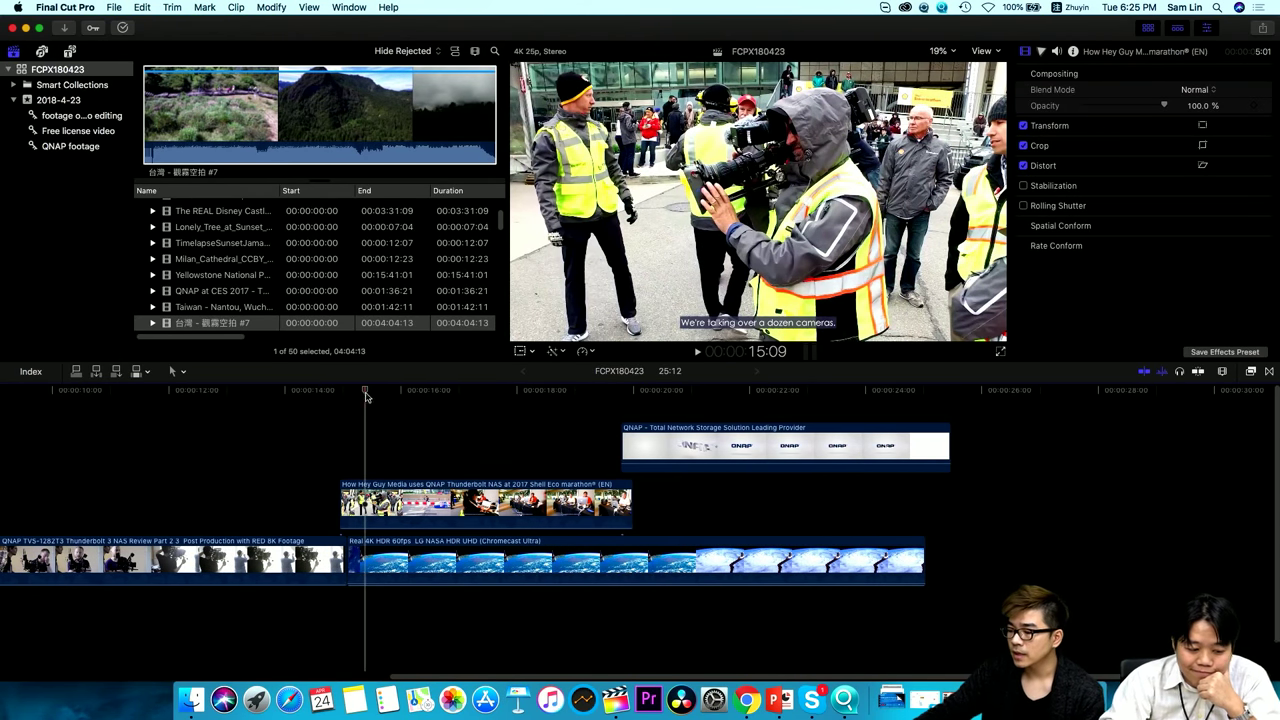
- Switch to the PowerPoint slide show and advance from the Live Demo slide to the recommended entry-level model slide
left_click(780, 700)
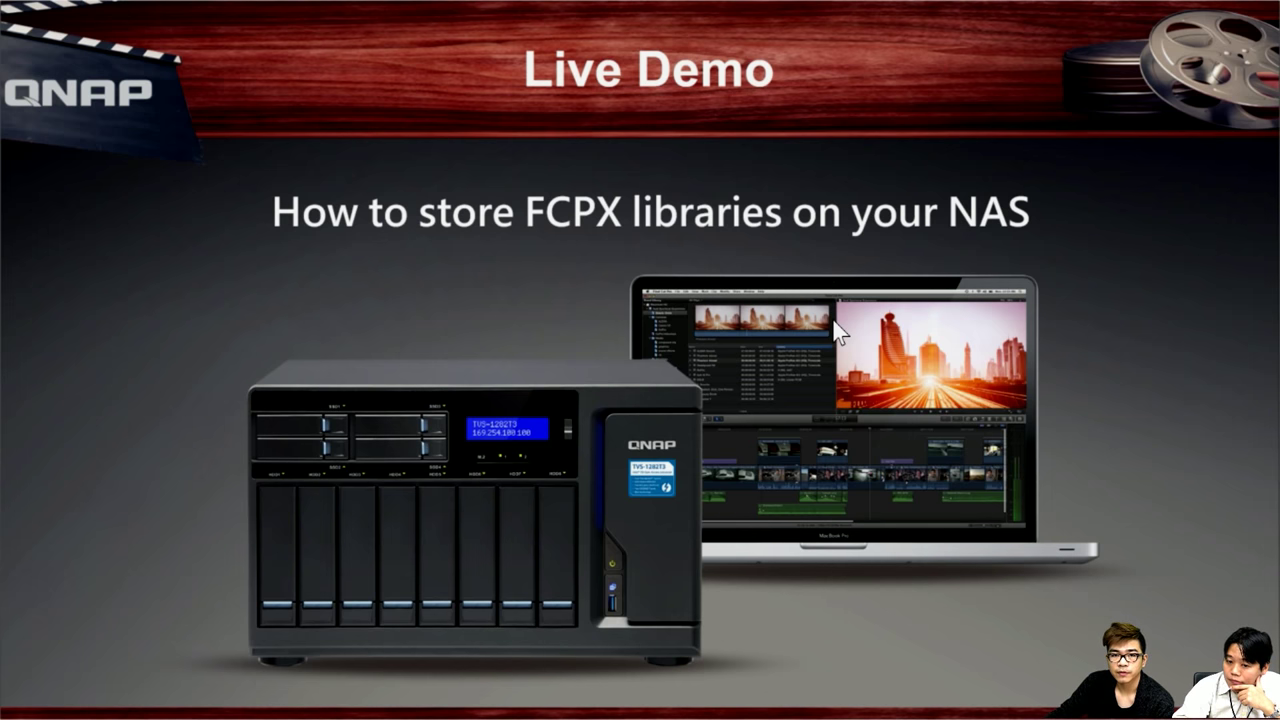
key("Right")
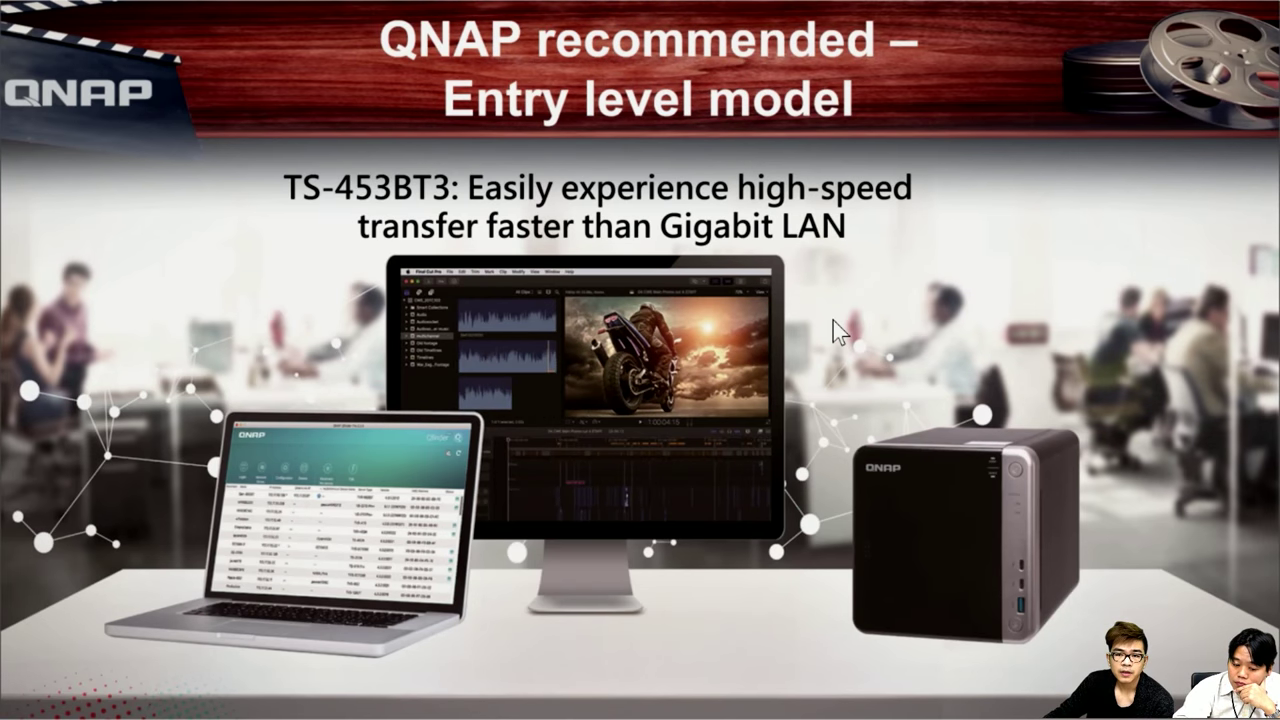